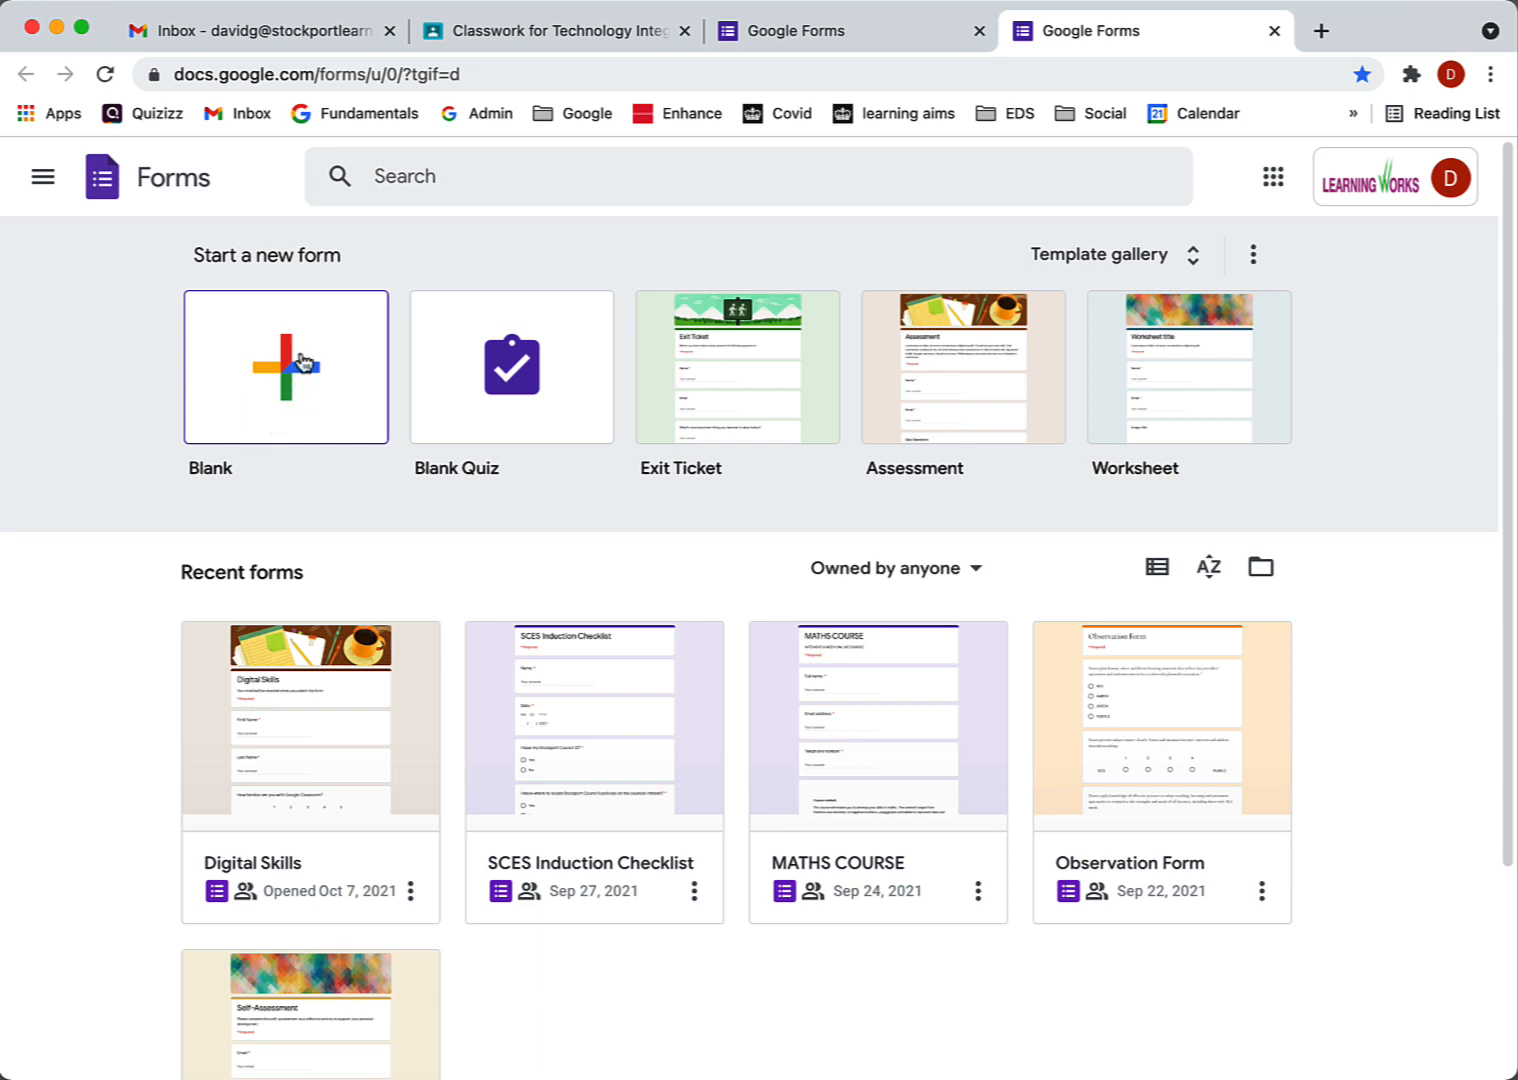
# Create a blank form and set its first multiple-choice question to "Cat or Dog"
pyautogui.click(264, 362)
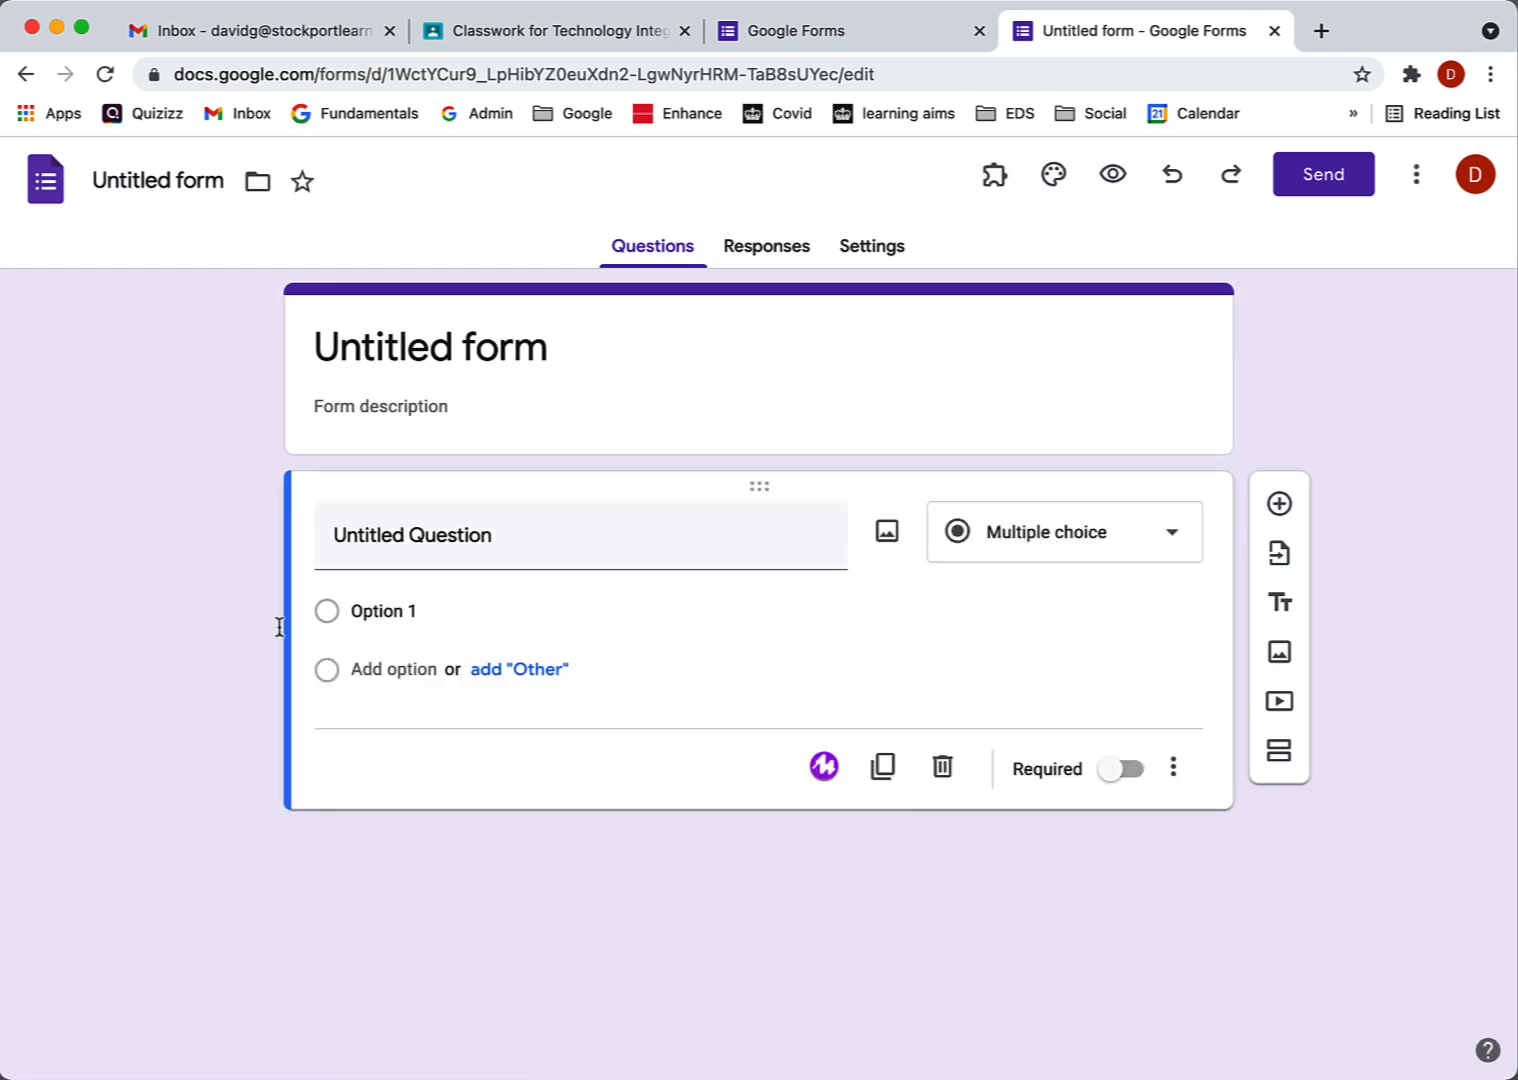
pyautogui.click(412, 540)
pyautogui.write('C')
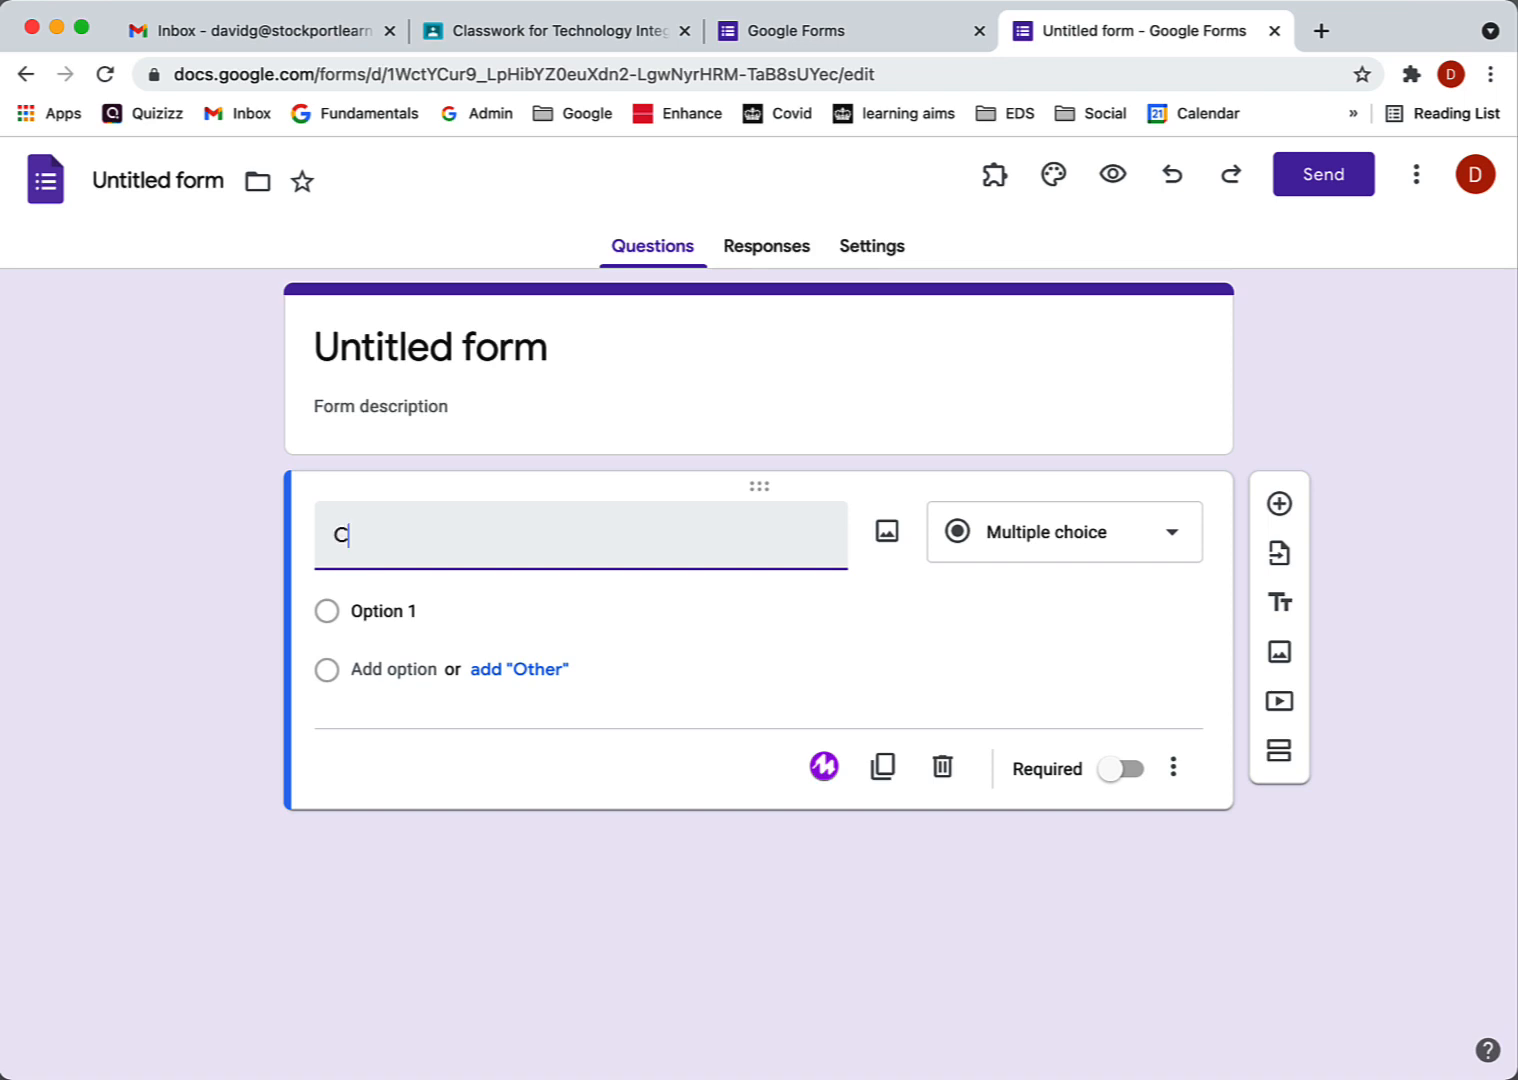
pyautogui.write('at or Dog')
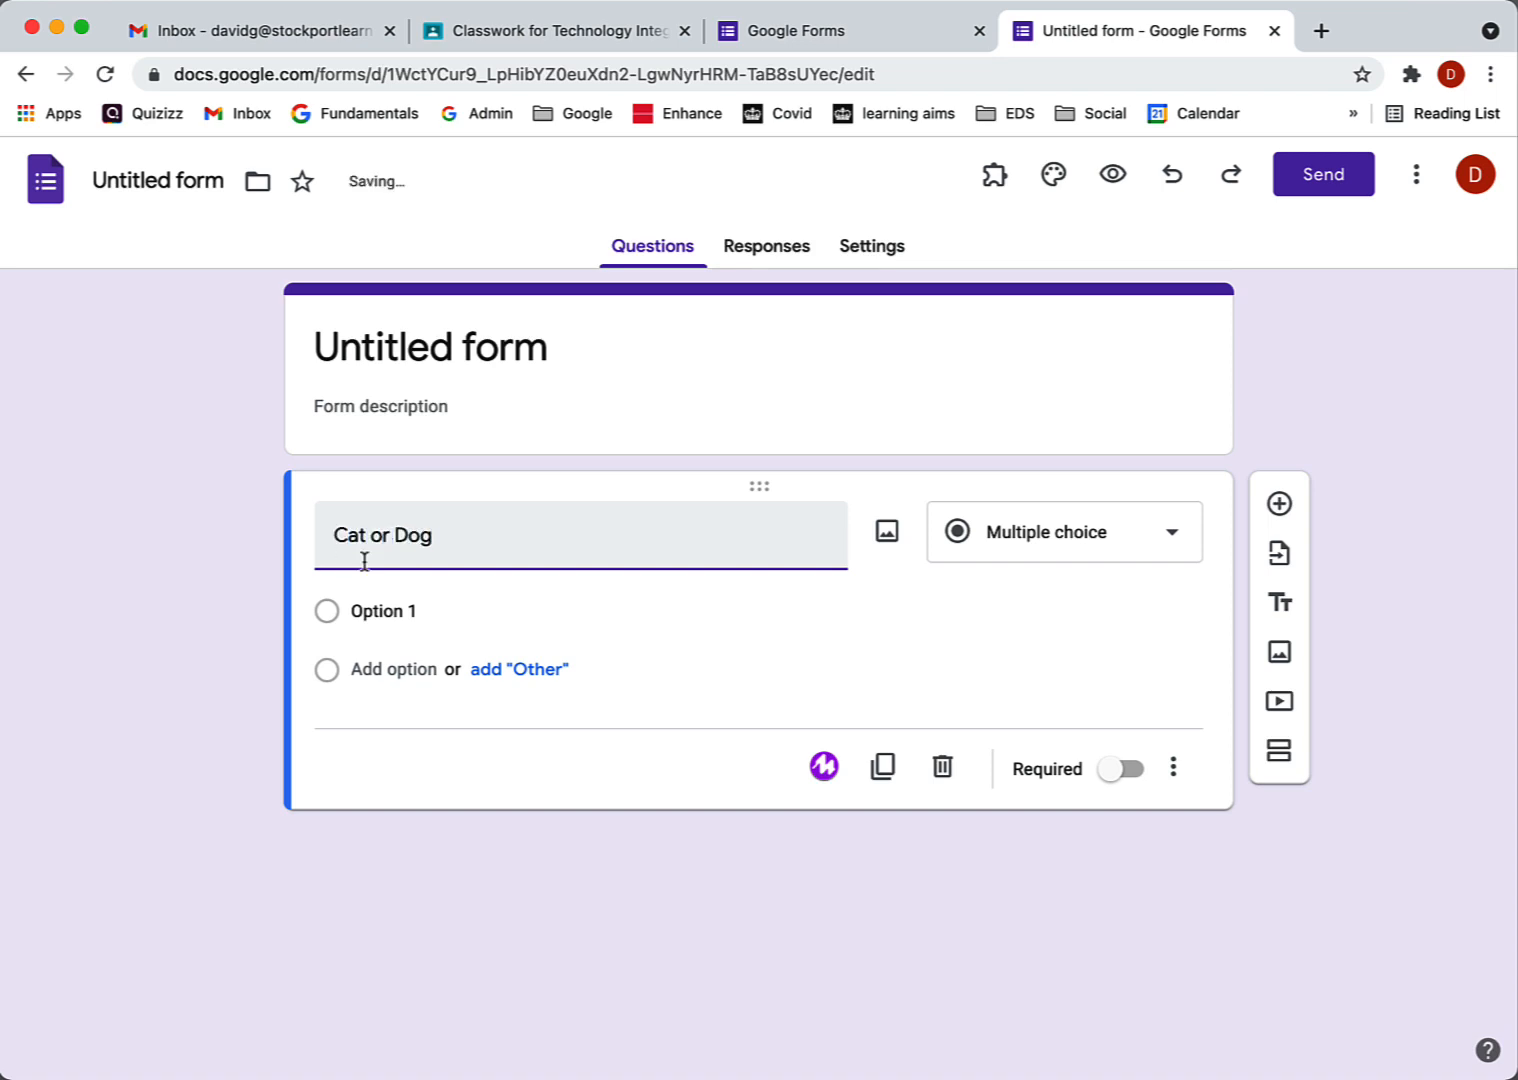
# Give the Cat or Dog question two answer options, "Cat" and "Dog", with no "Other" option
pyautogui.click(330, 611)
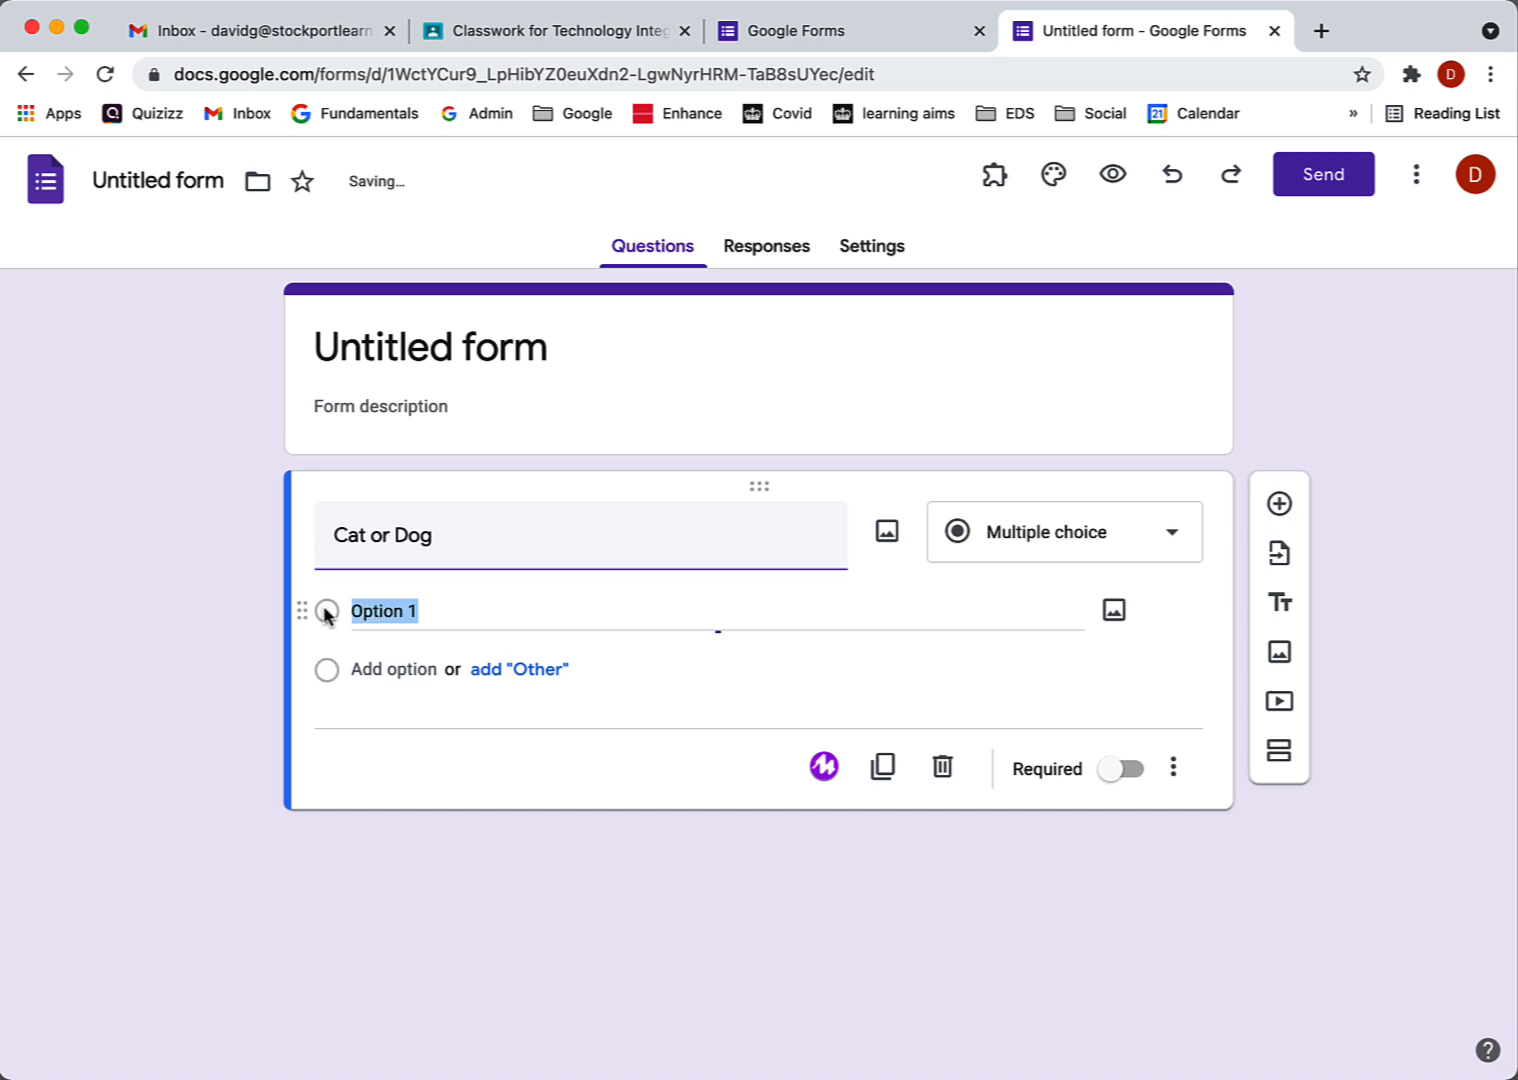
pyautogui.click(380, 611)
pyautogui.moveTo(418, 610); pyautogui.dragTo(339, 612)
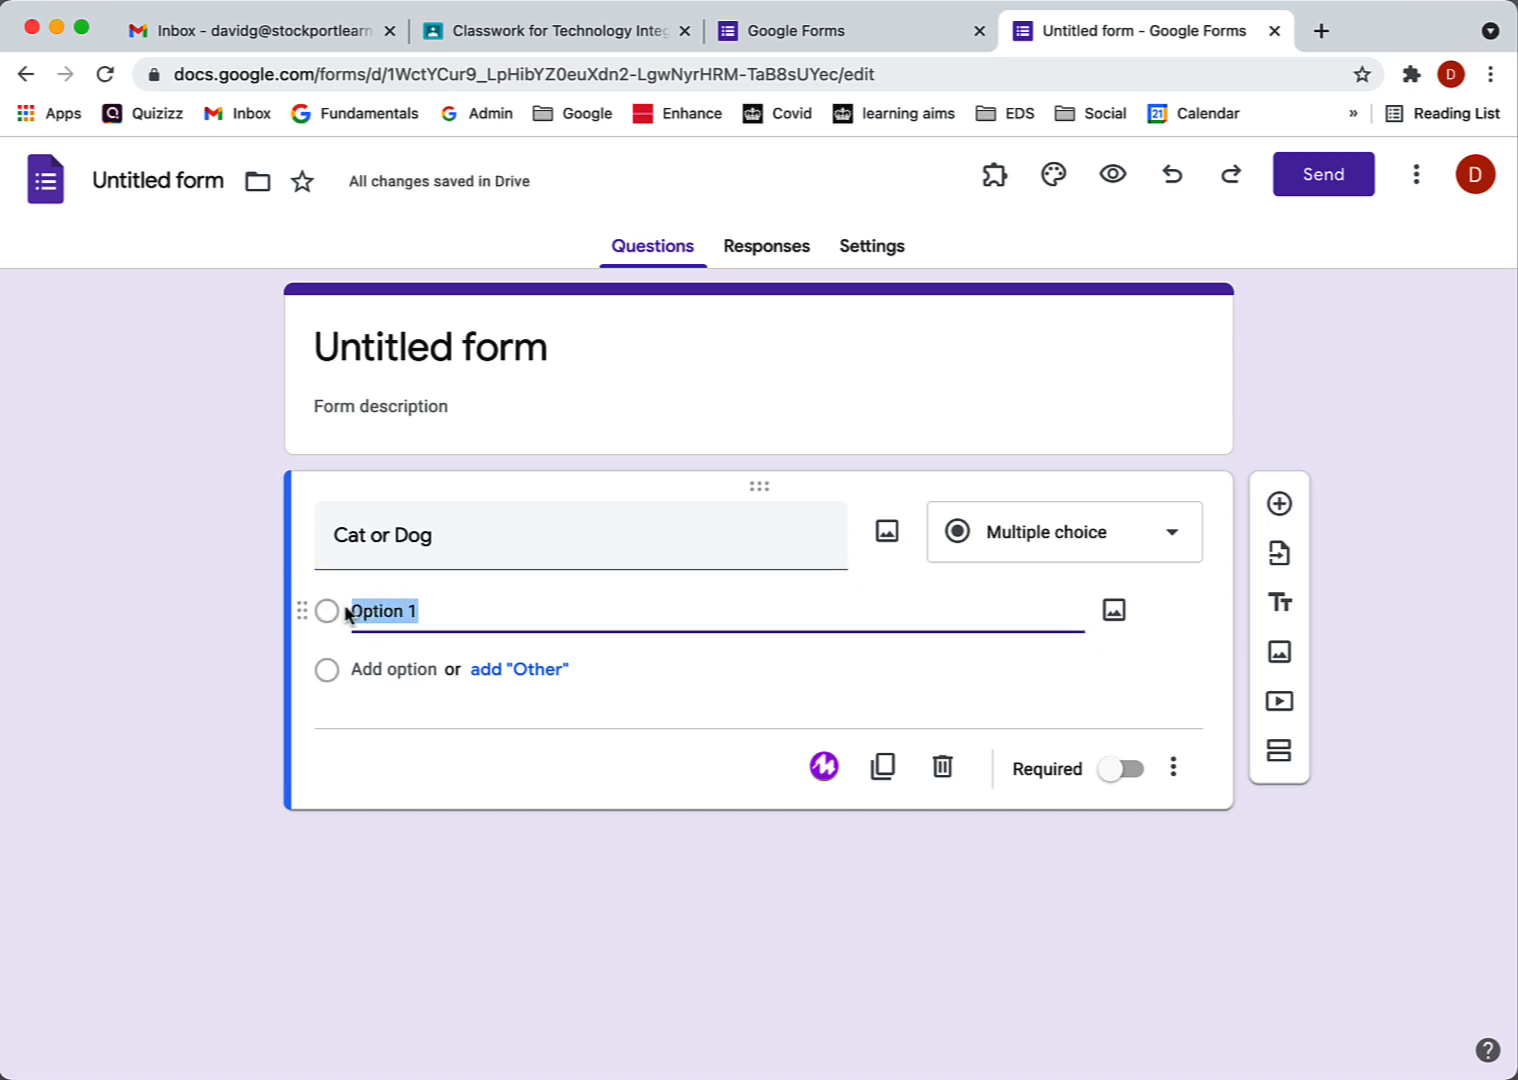
pyautogui.write('Cat')
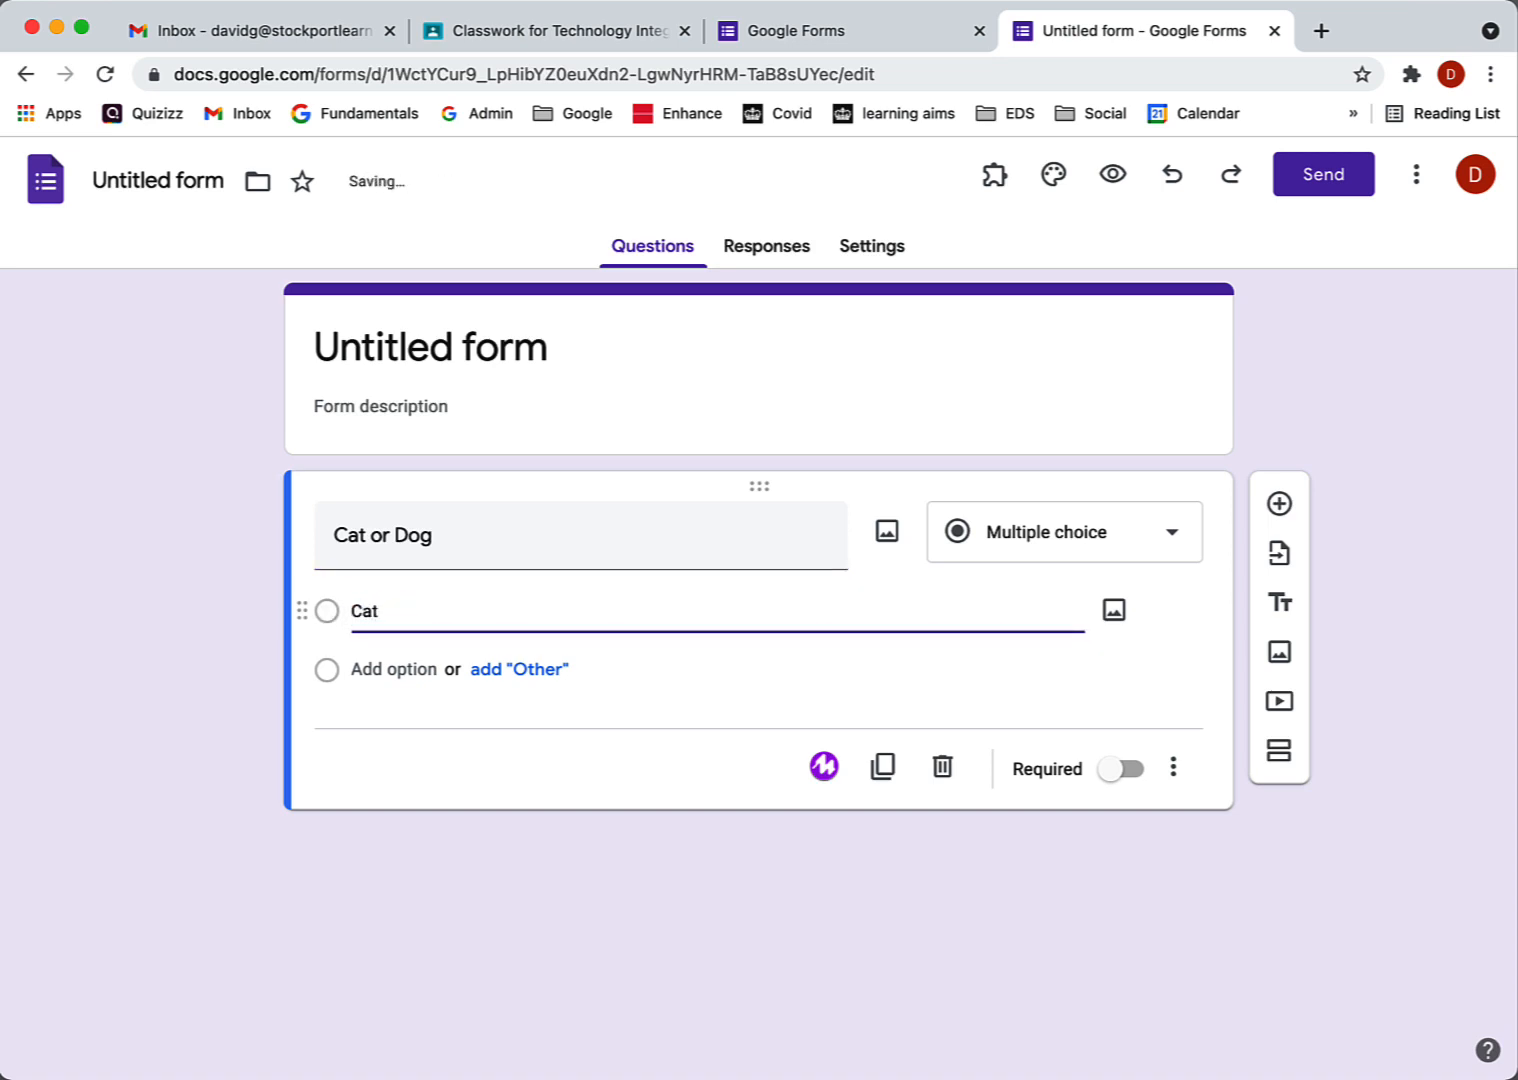
pyautogui.click(505, 671)
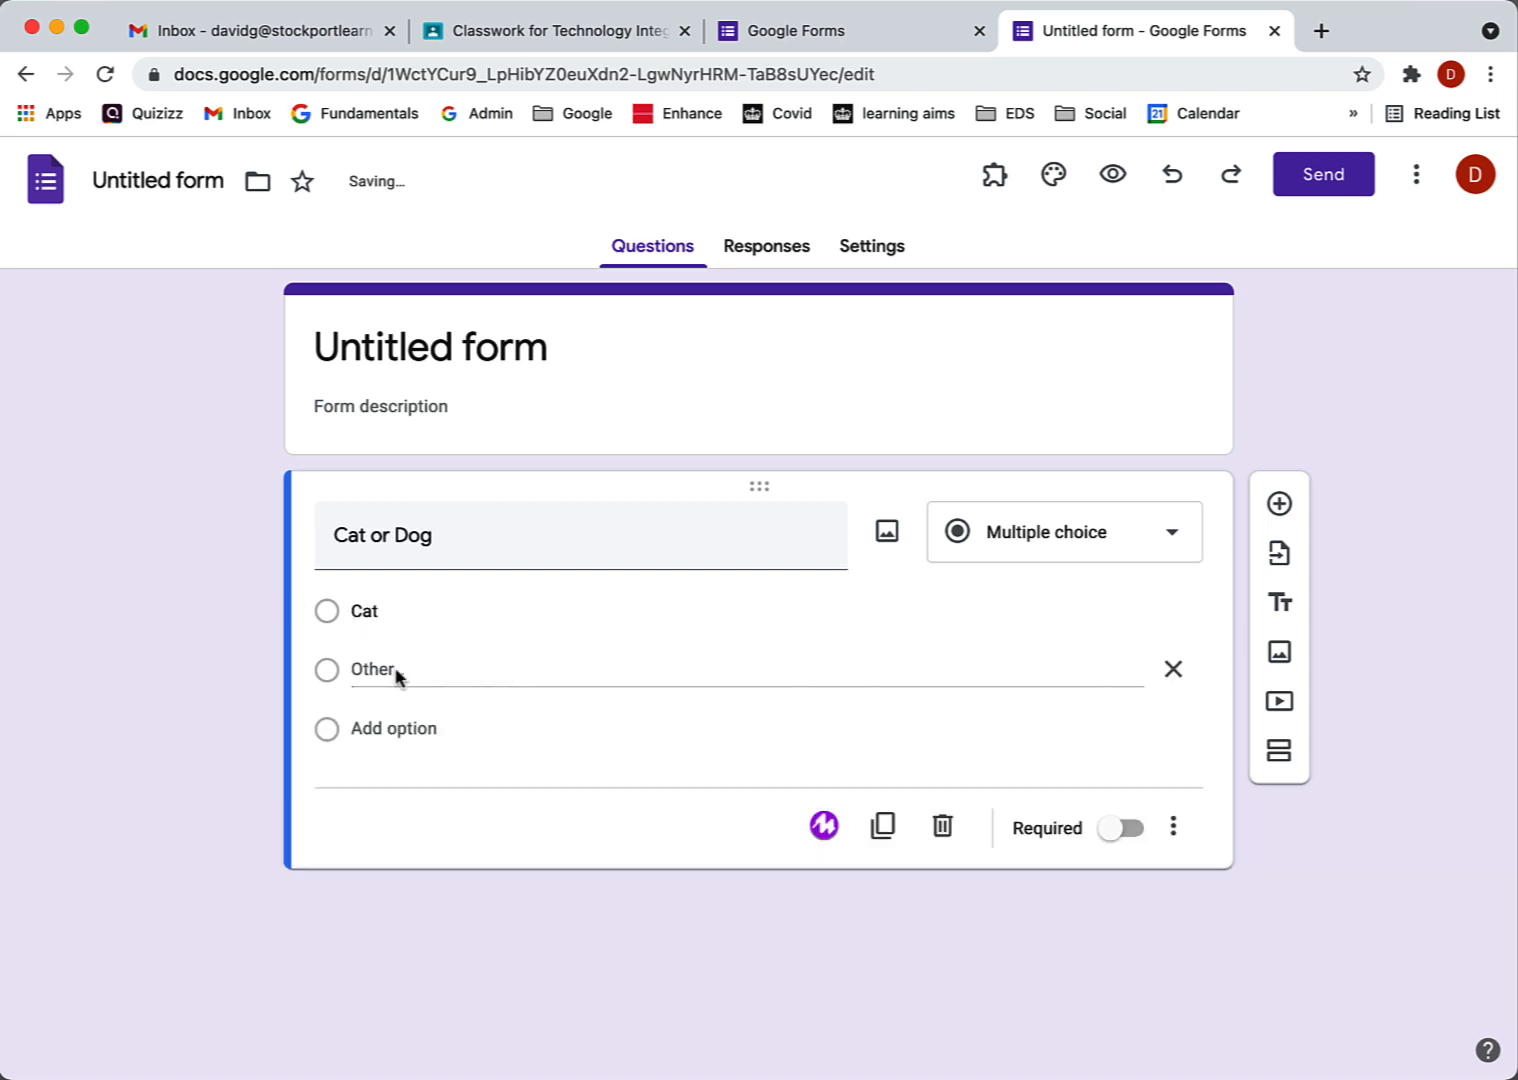
pyautogui.click(393, 728)
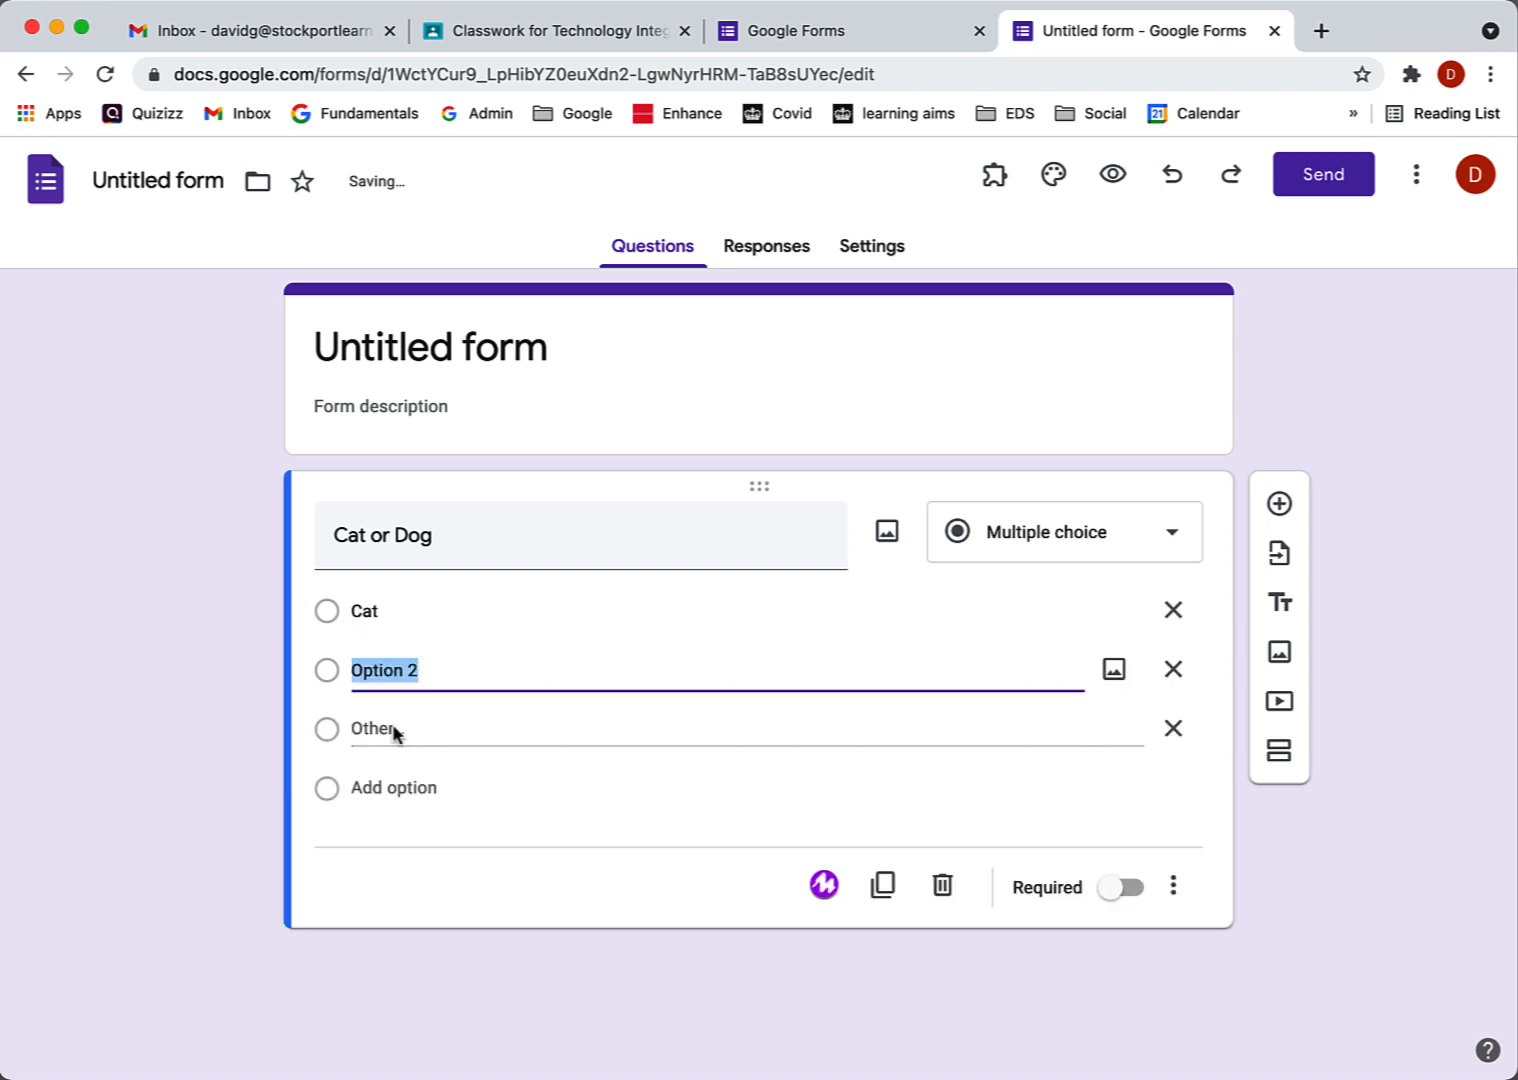
pyautogui.write('Dog')
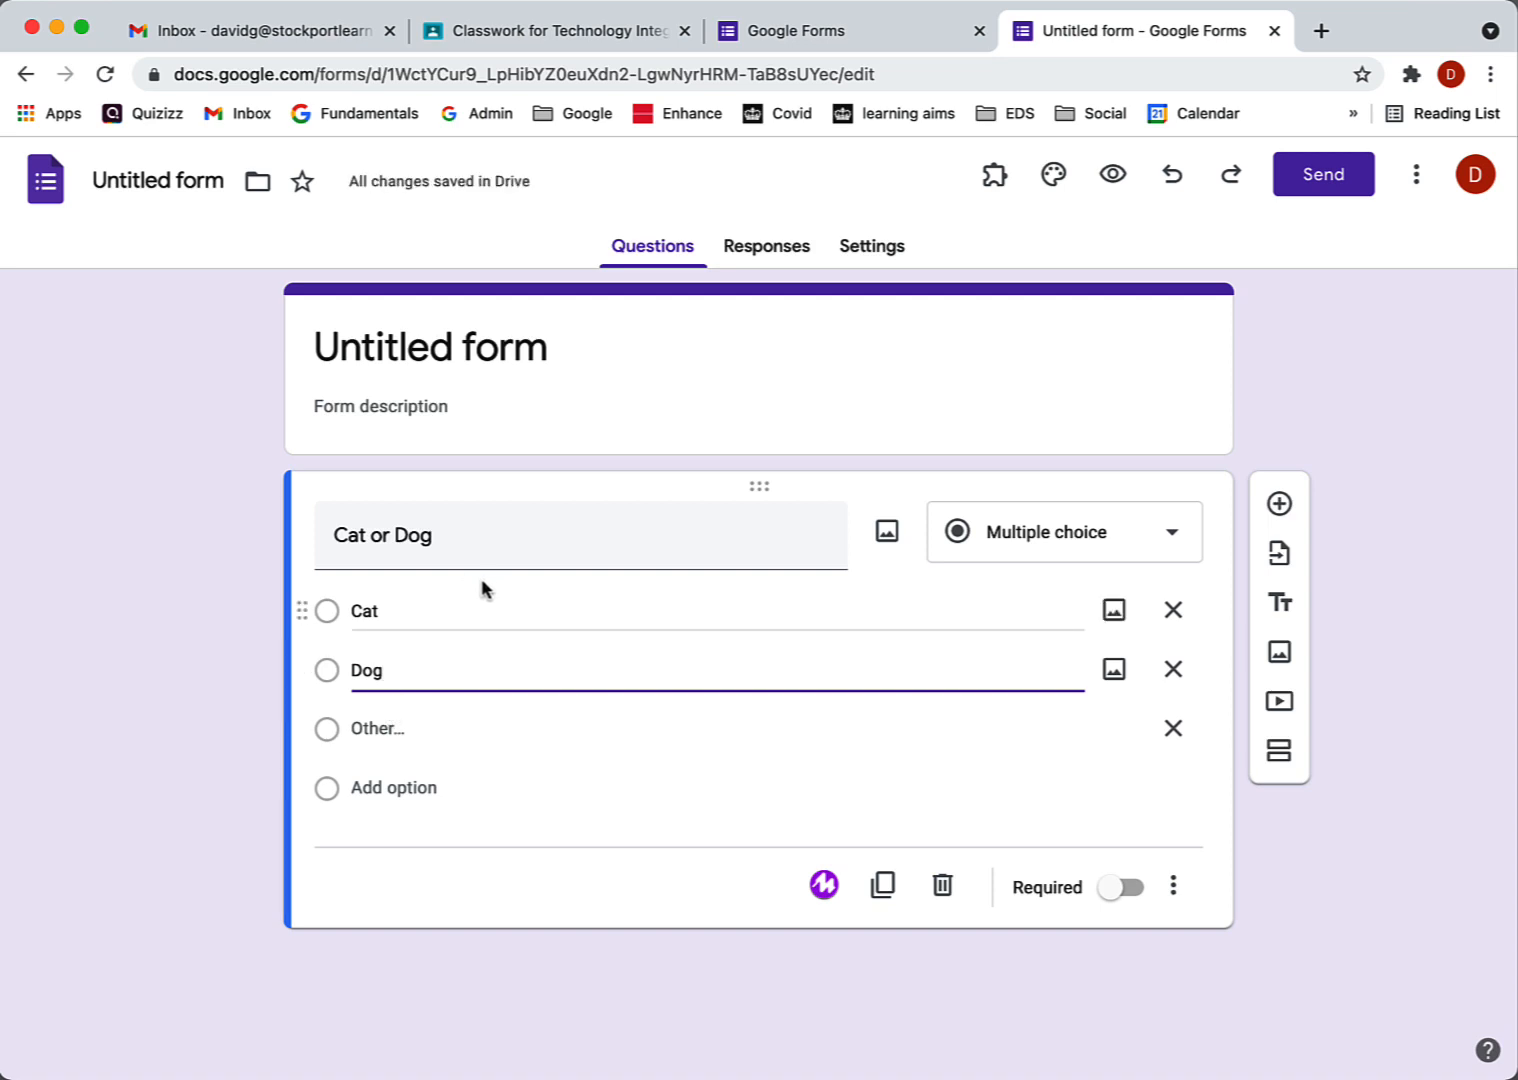
pyautogui.click(1173, 731)
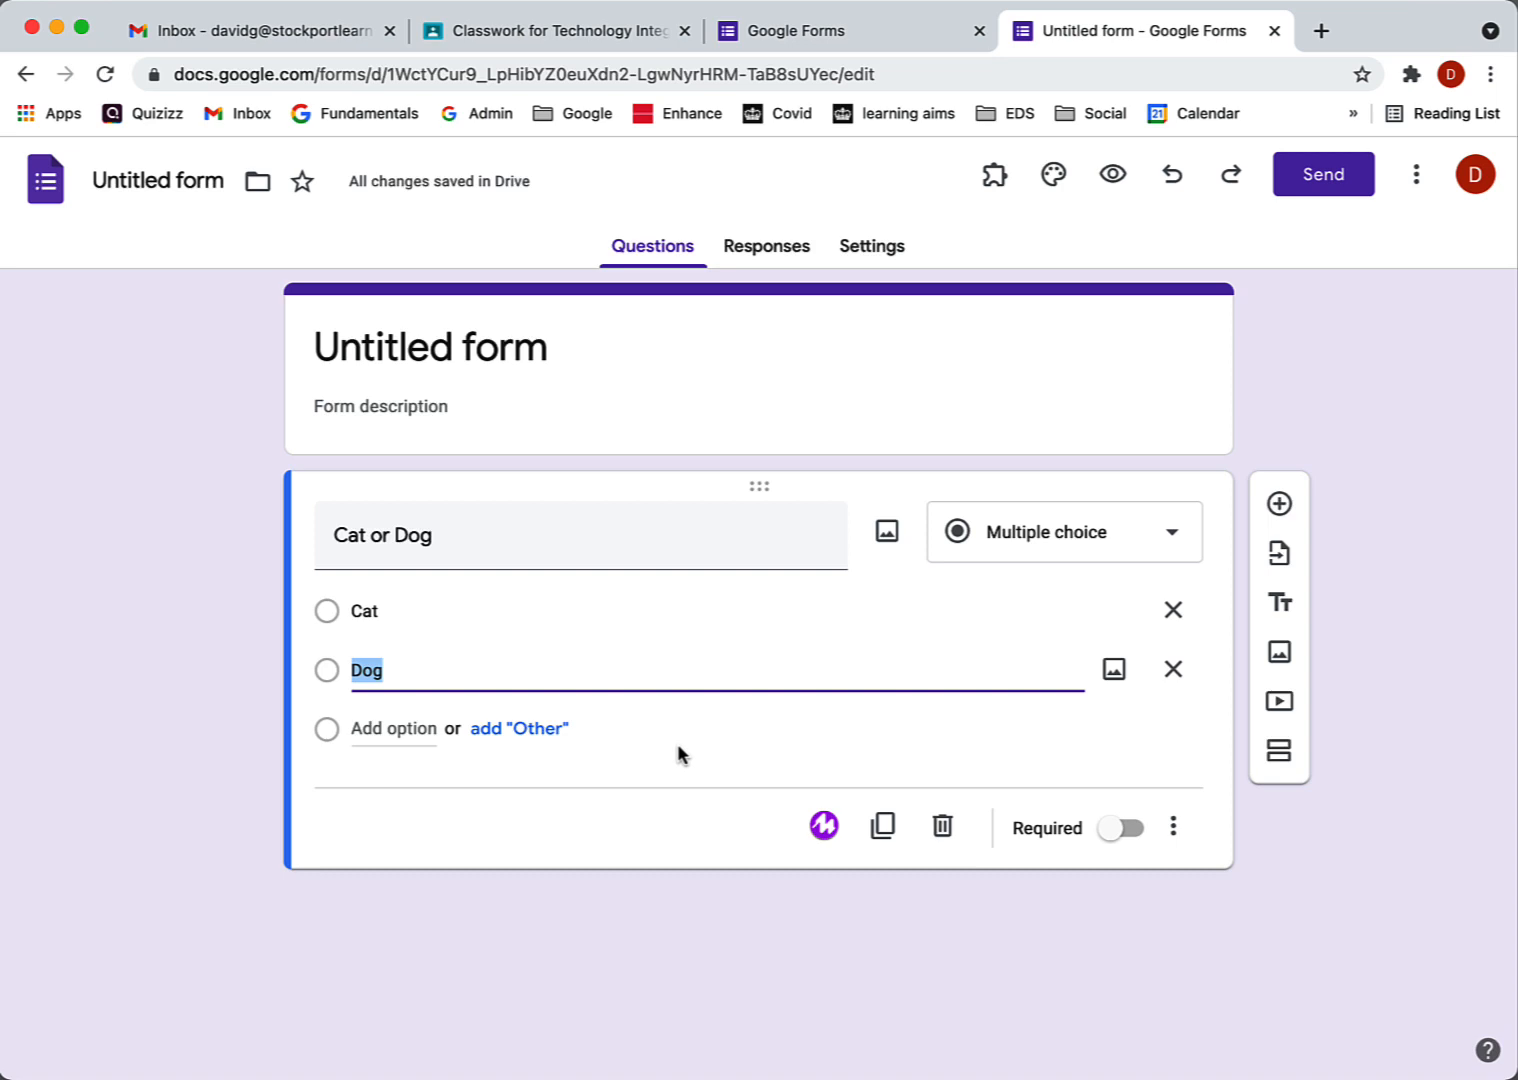
# Title the form "Cat or Dog" and apply the same title as the form's file name
pyautogui.click(523, 342)
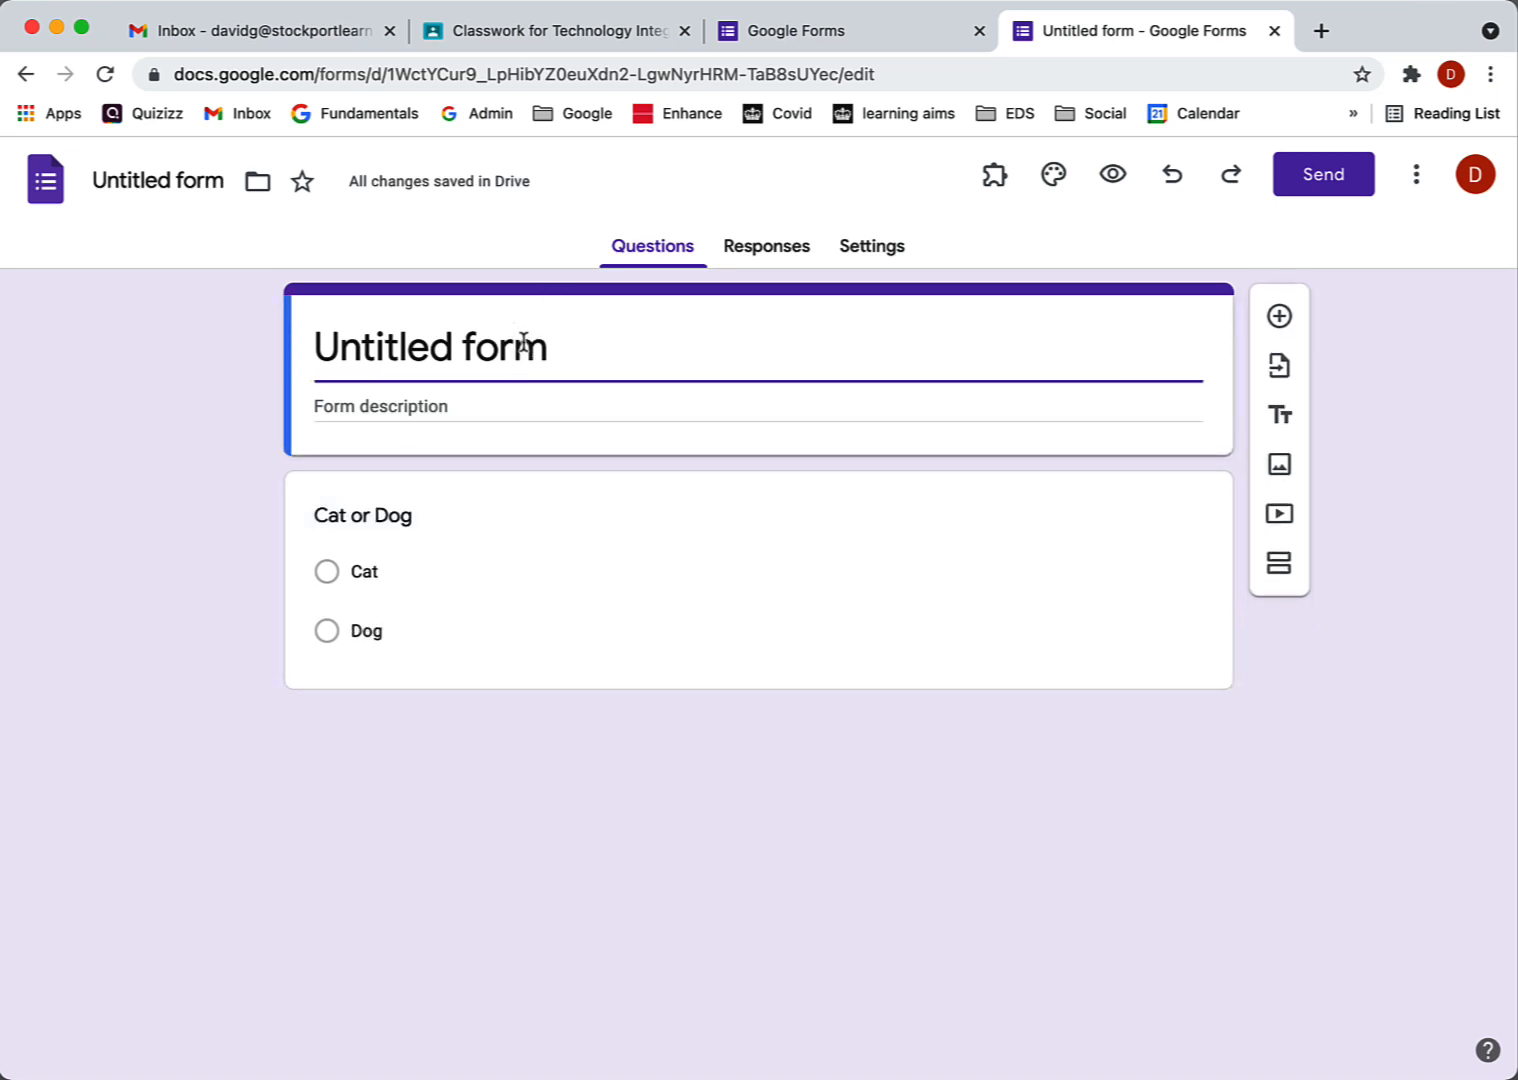
pyautogui.moveTo(552, 346); pyautogui.dragTo(311, 333)
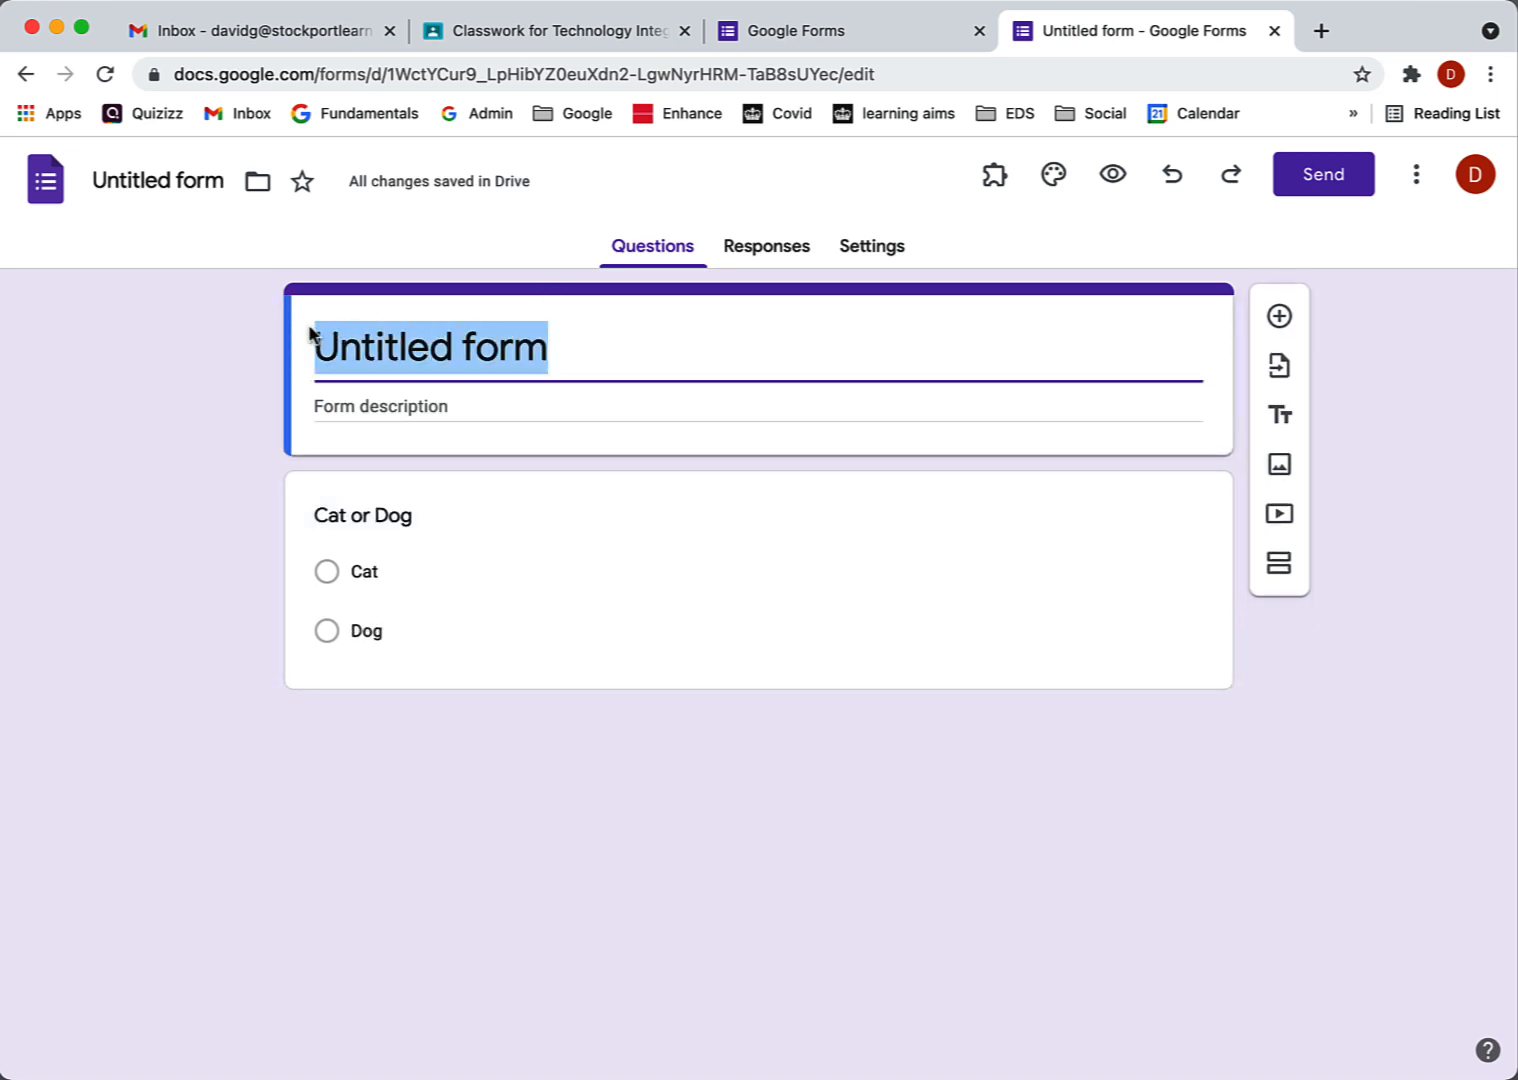
pyautogui.write('Ca')
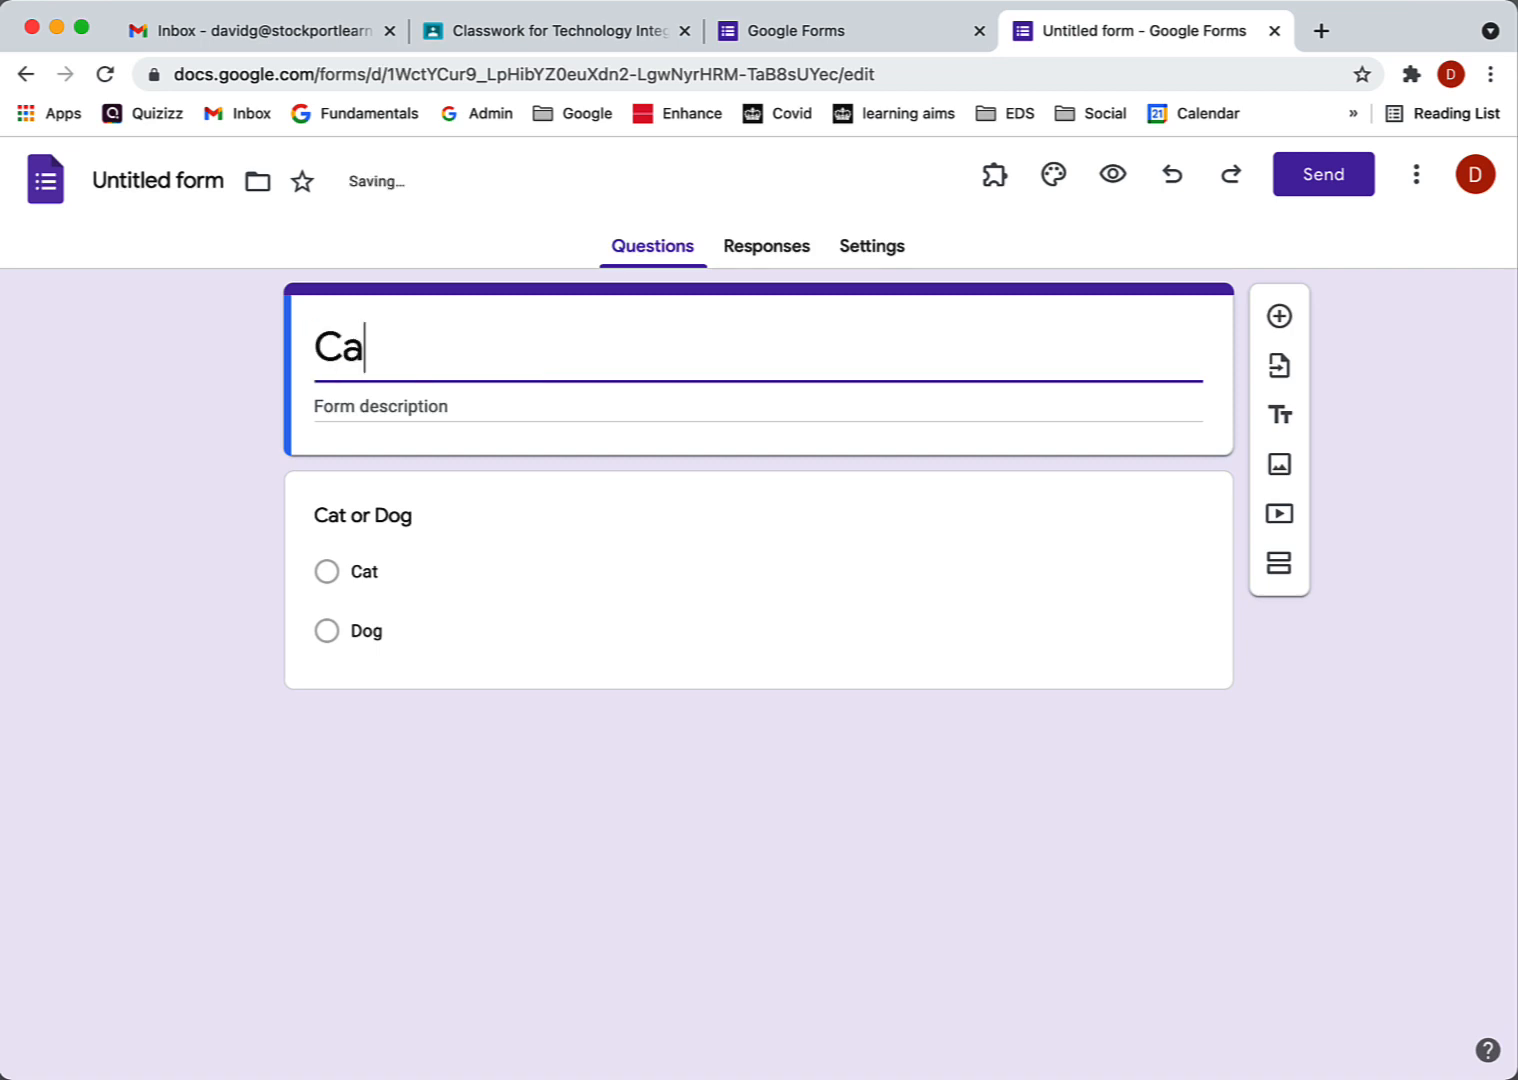
pyautogui.write('t or Dog')
pyautogui.click(137, 170)
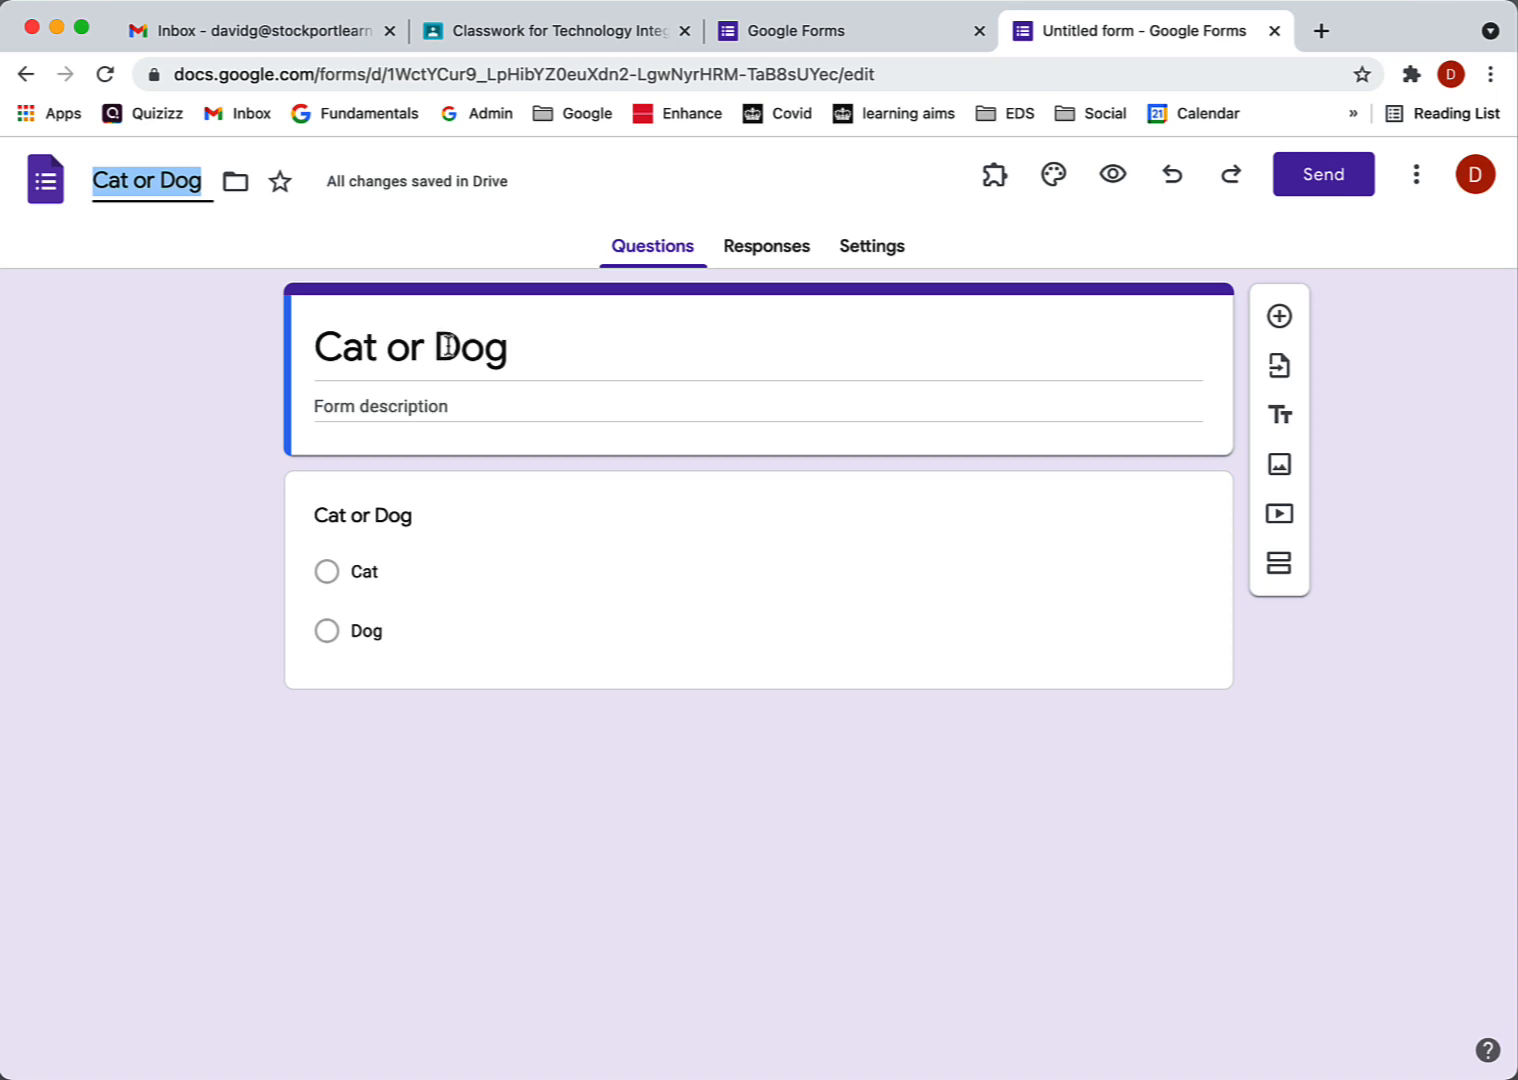
pyautogui.moveTo(508, 350); pyautogui.dragTo(314, 348)
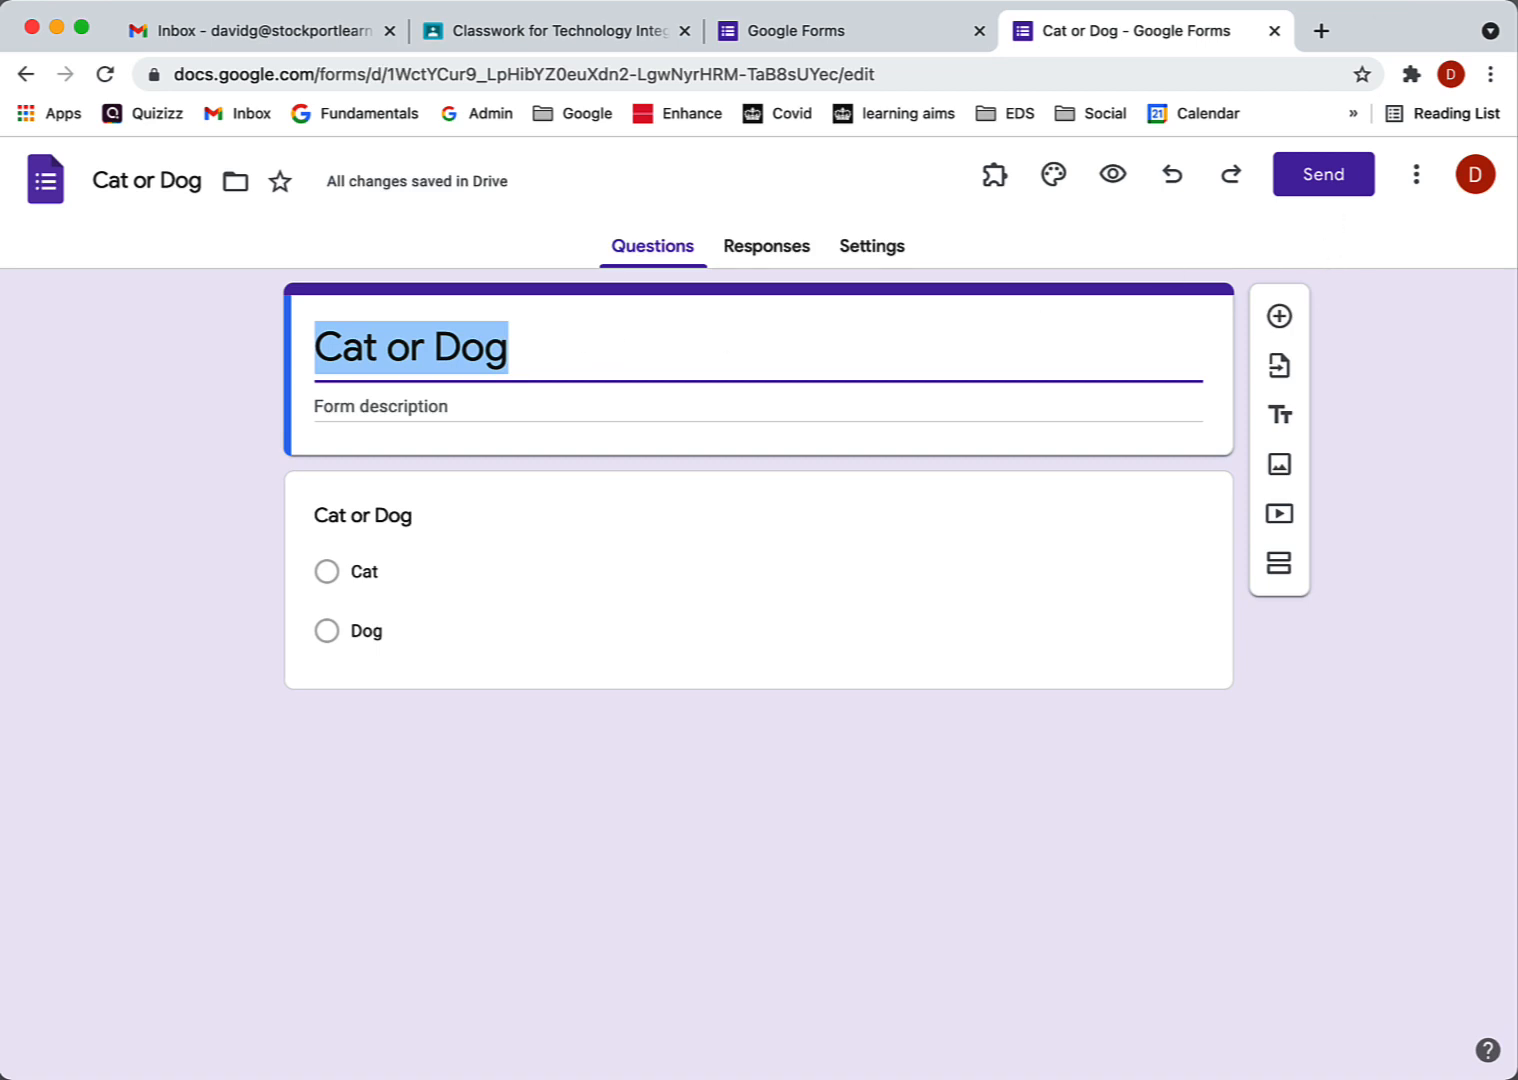
pyautogui.click(1345, 0)
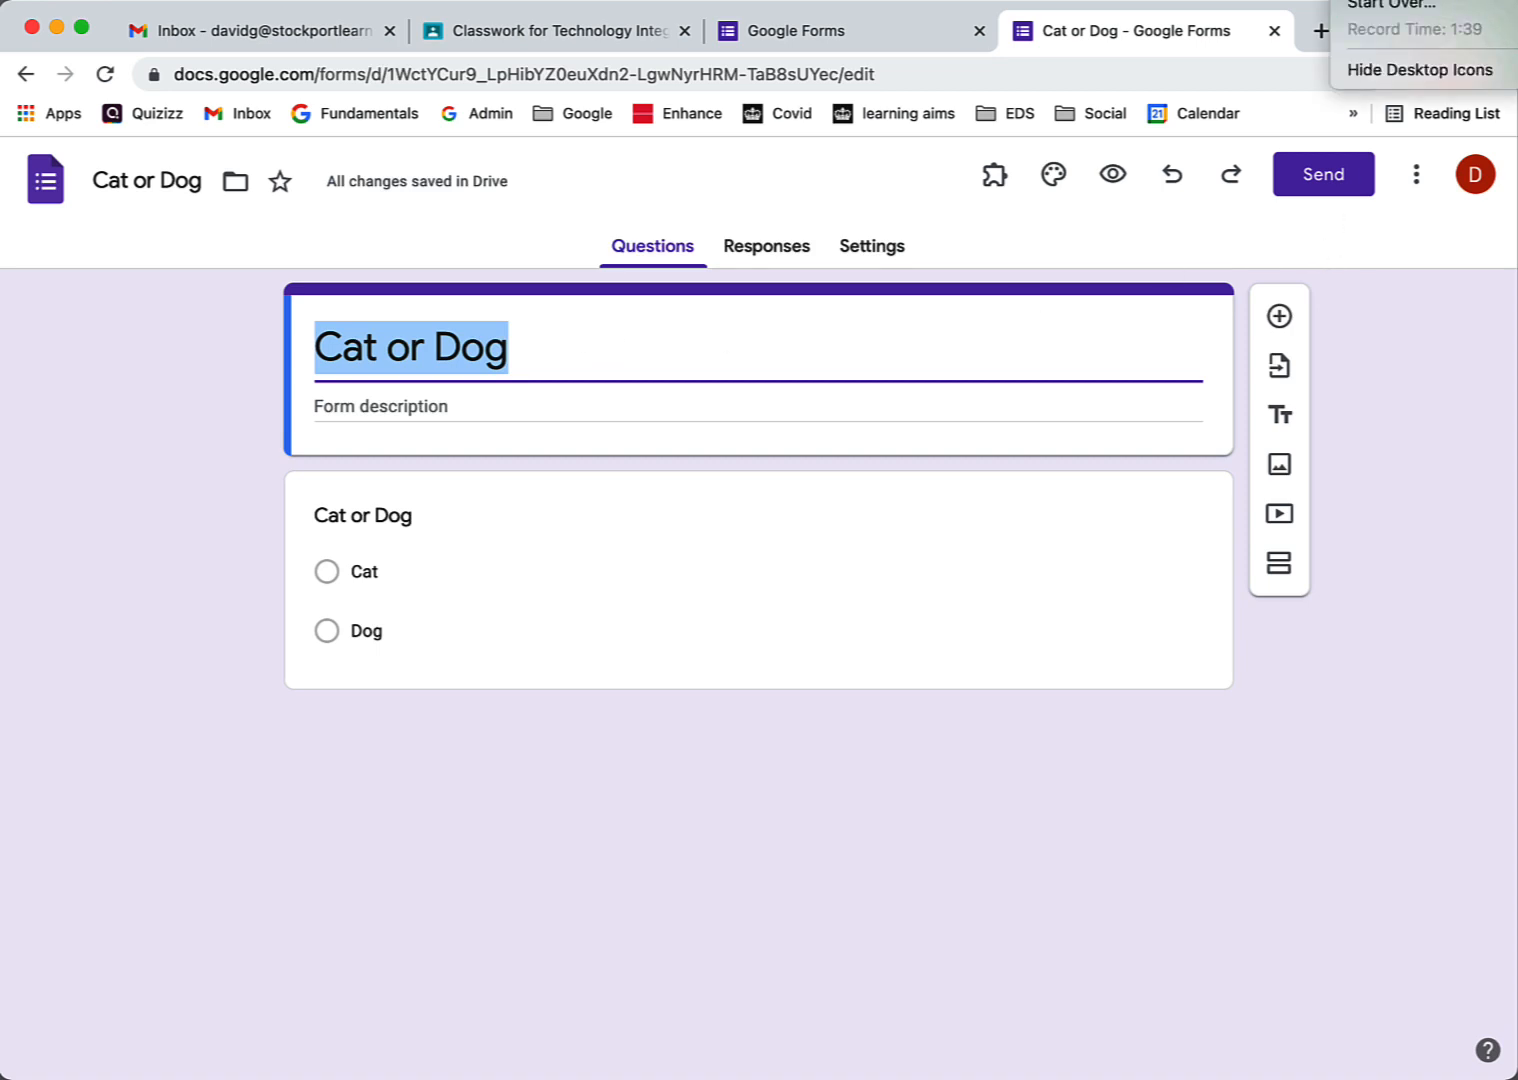
pyautogui.click(1390, 1)
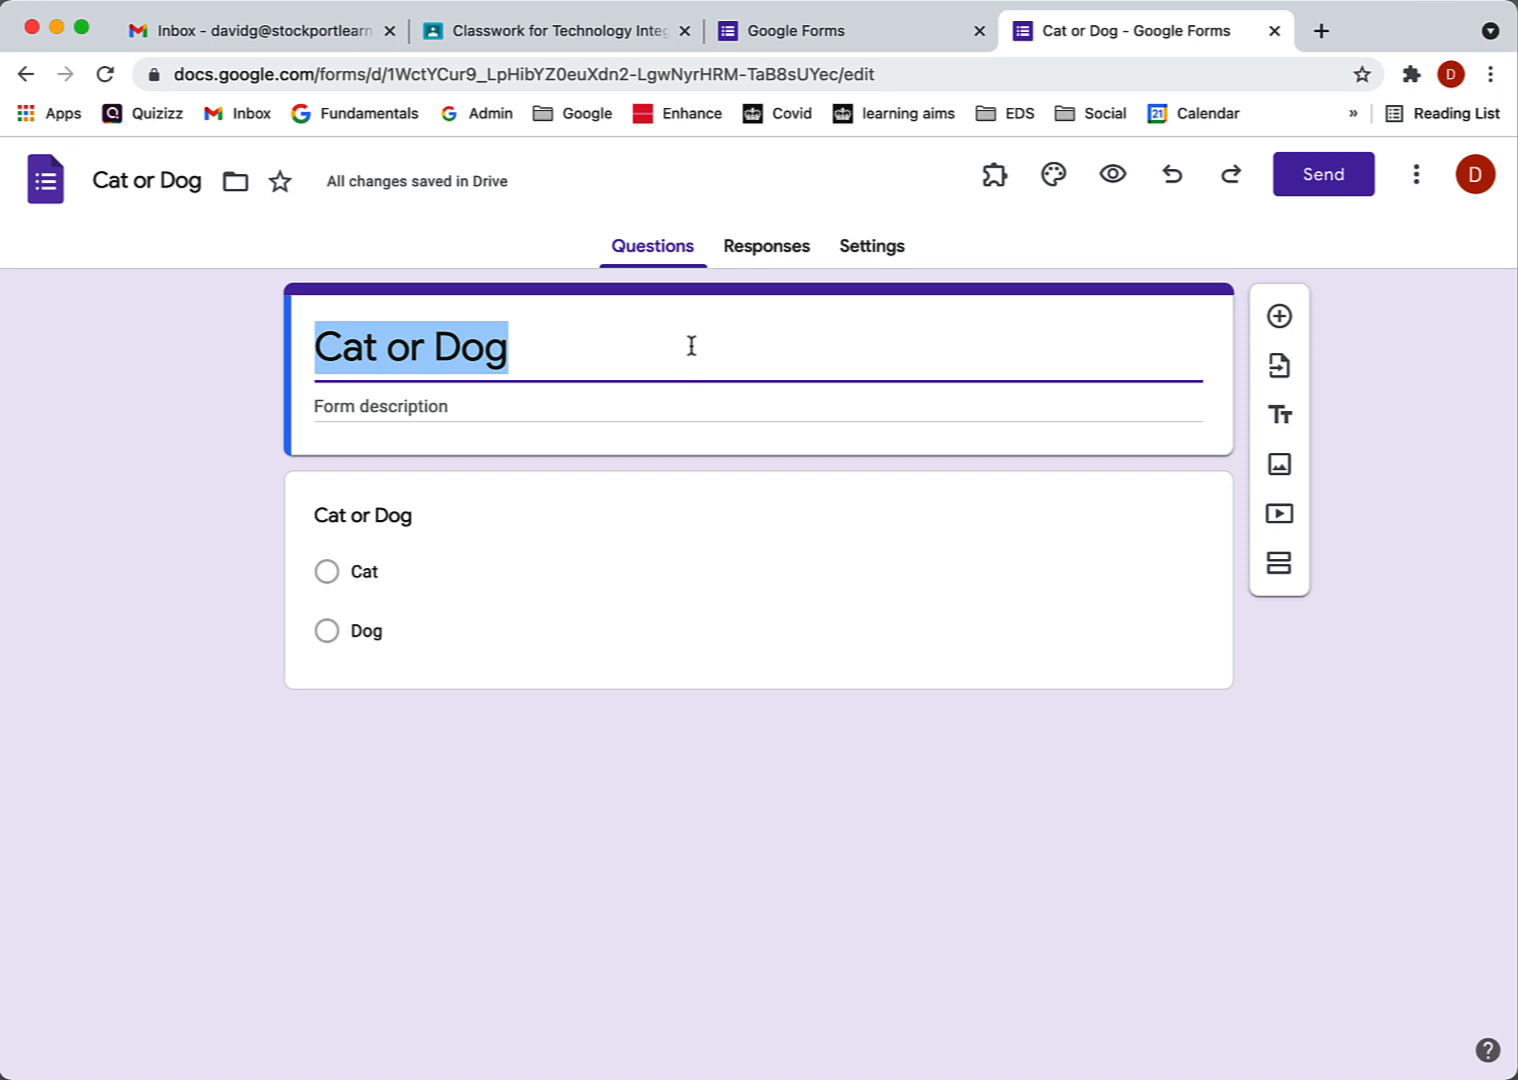
# Review the form's responses and settings, switching the quiz setting on and off again, and return to the questions
pyautogui.click(777, 257)
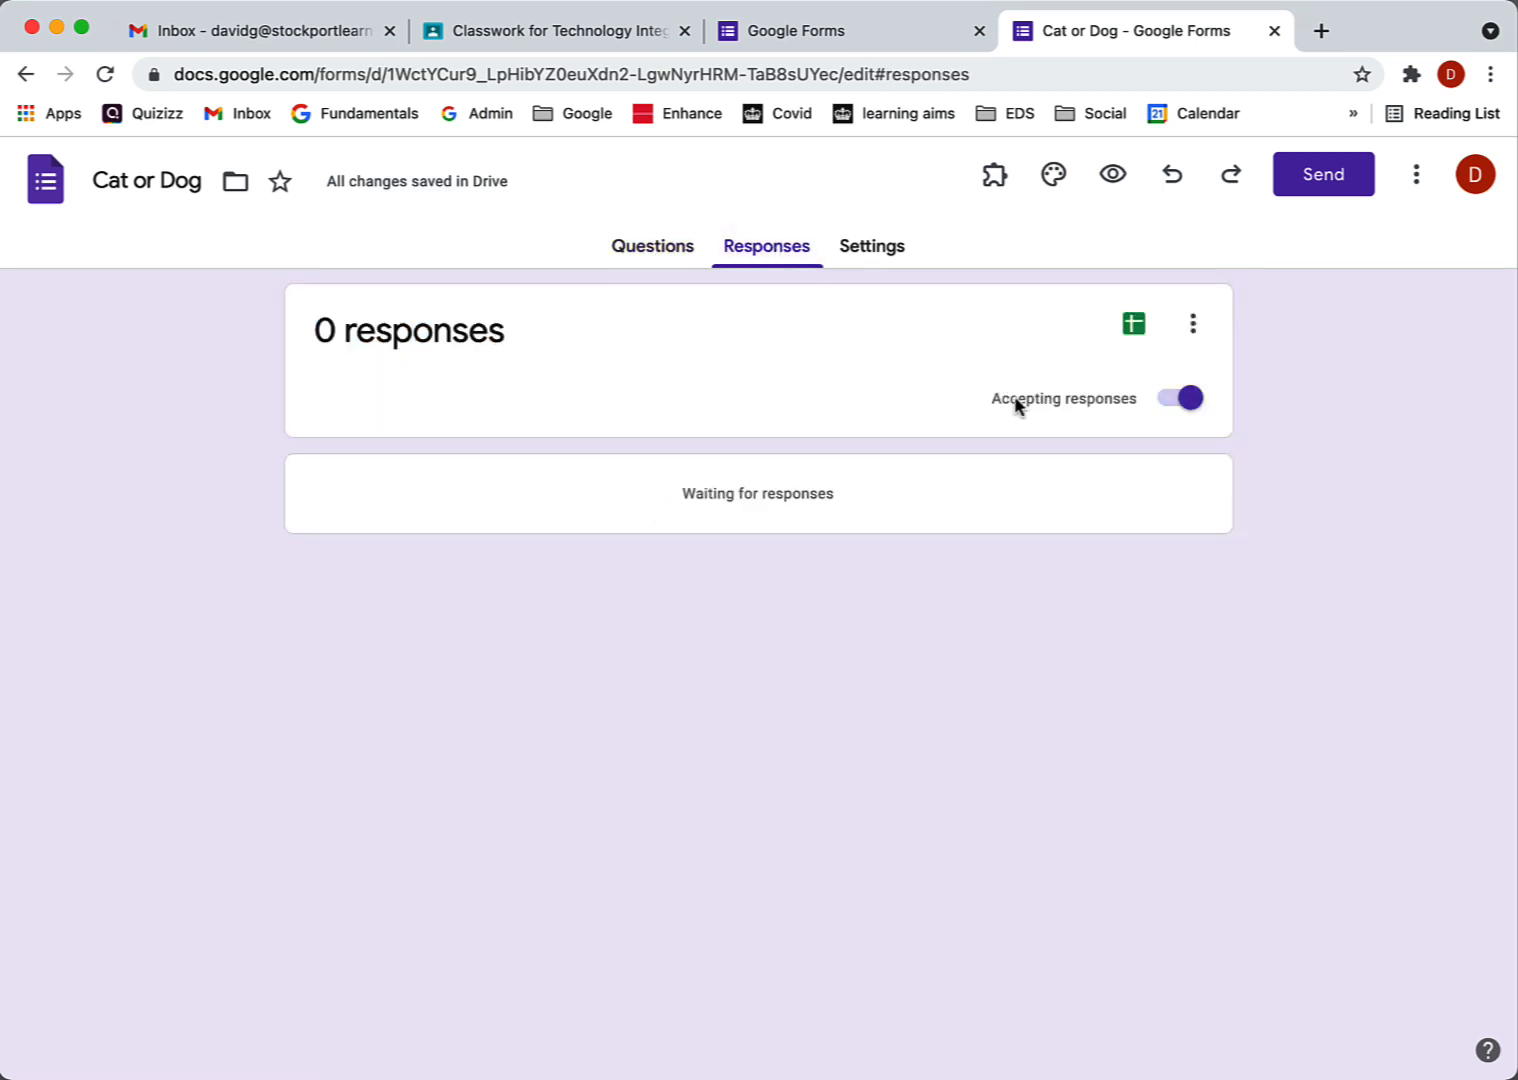
pyautogui.click(877, 257)
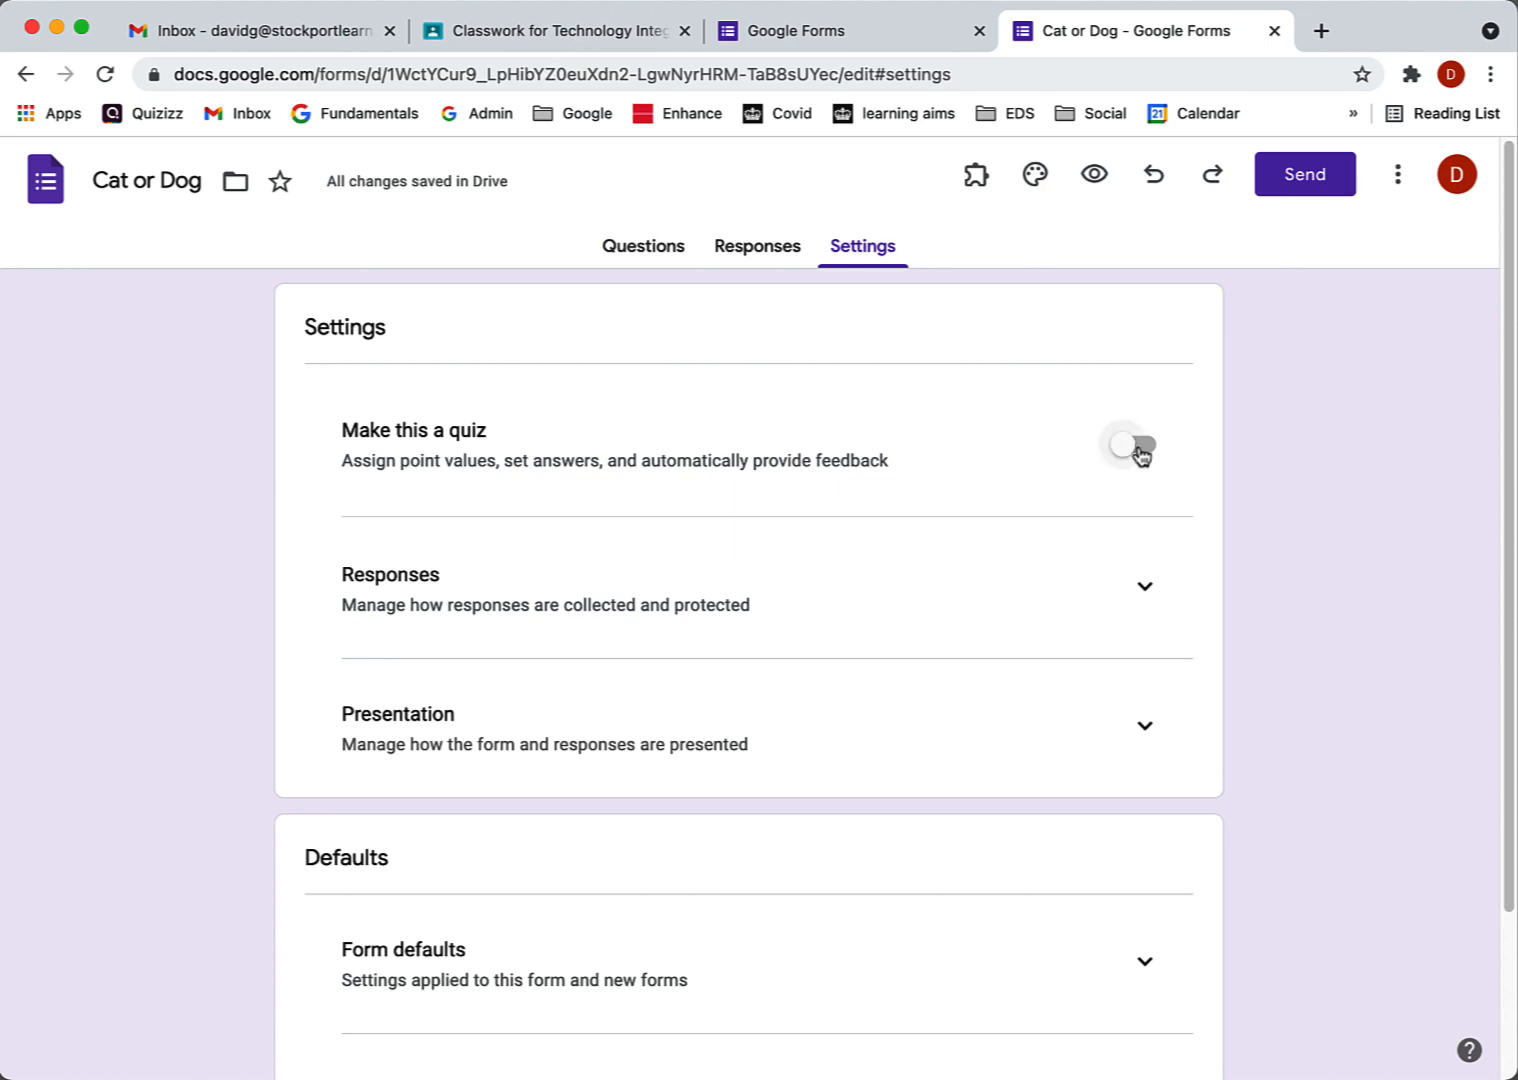
pyautogui.click(1141, 448)
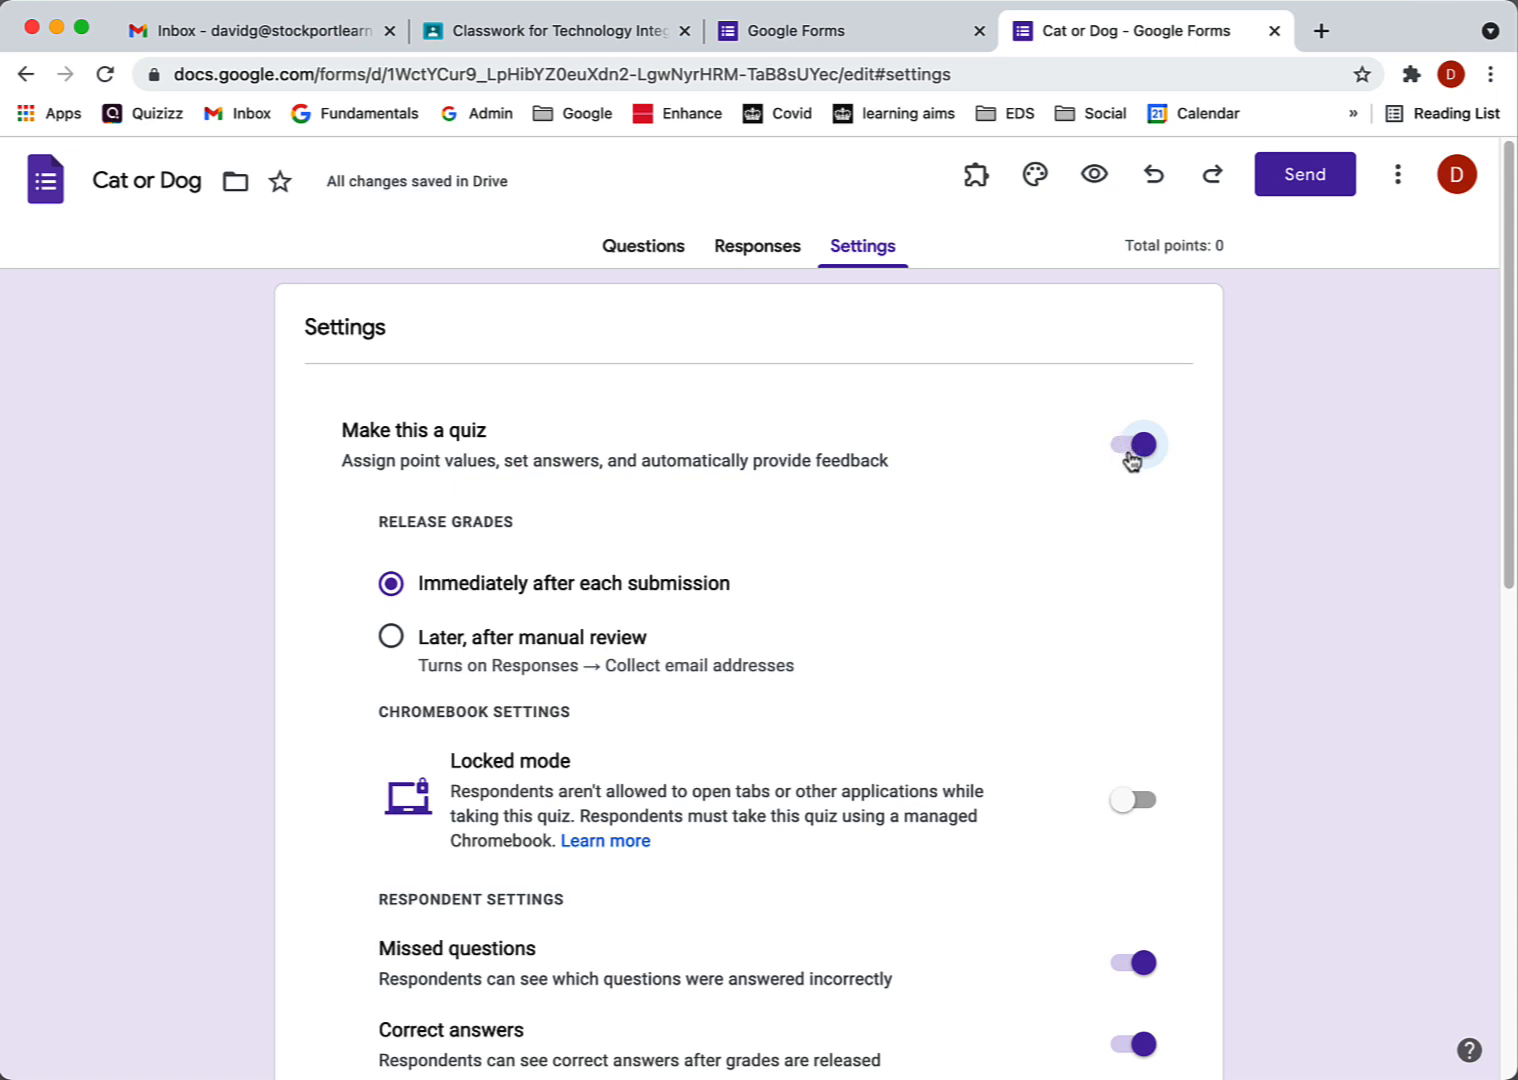
pyautogui.click(1122, 457)
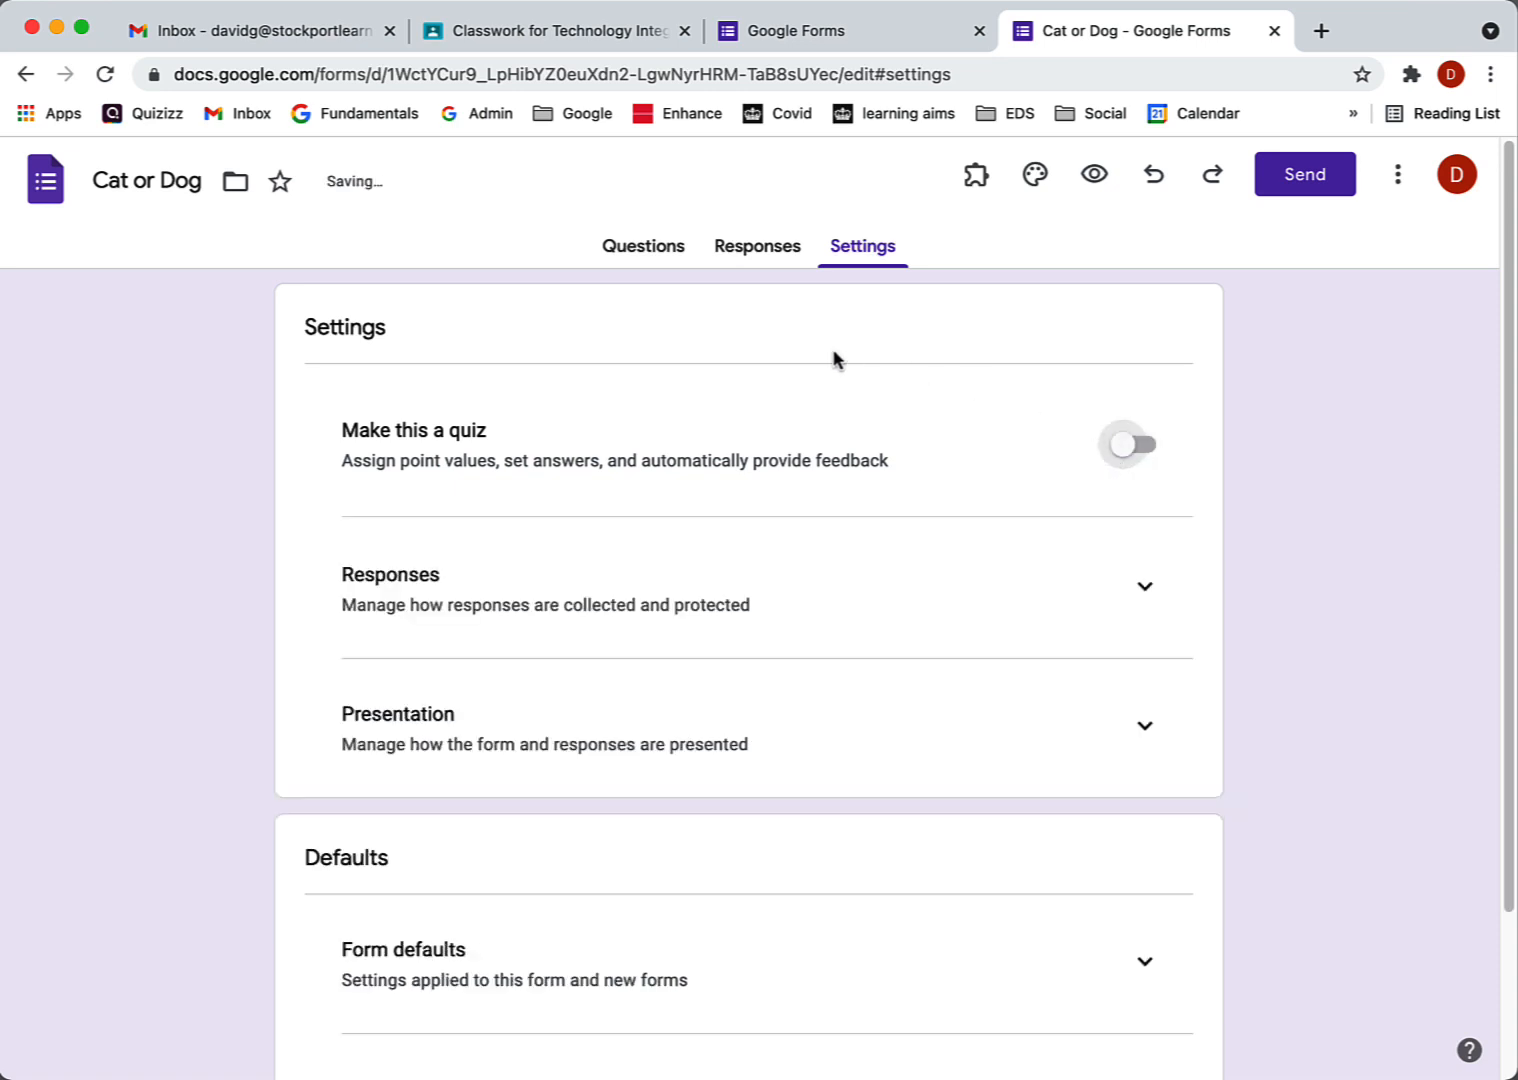
pyautogui.click(655, 255)
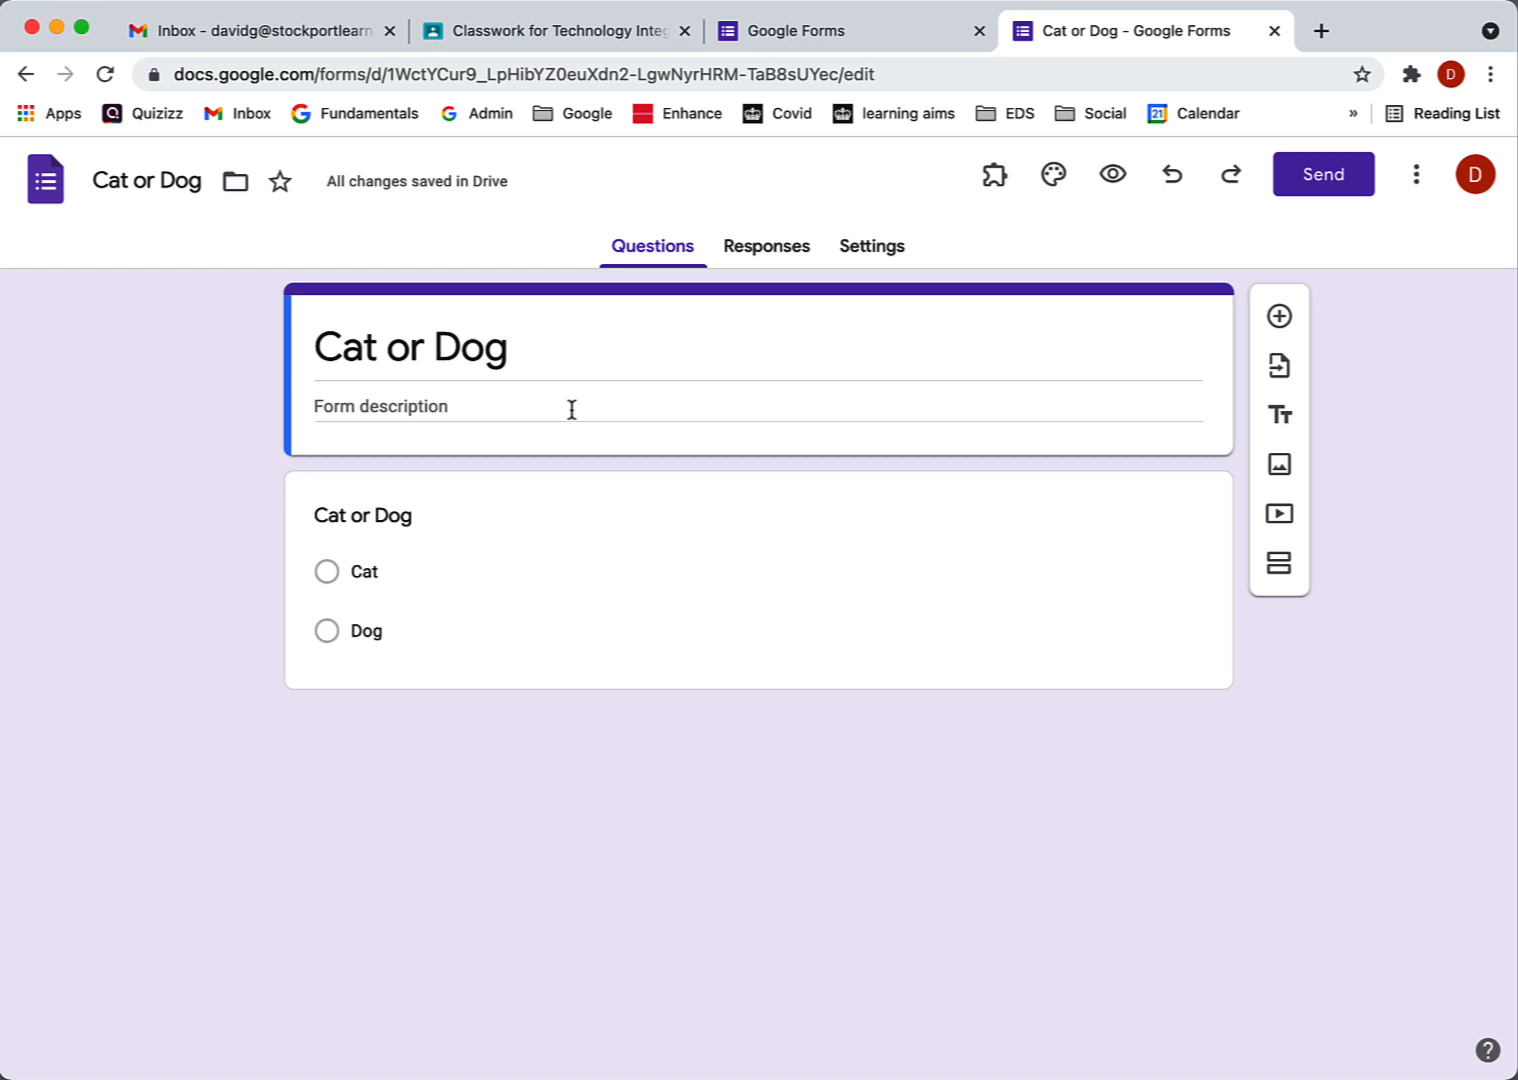
# Leave the form editor, closing the spare Forms tab, and switch to the Technology Integration classwork in Google Classroom
pyautogui.click(46, 182)
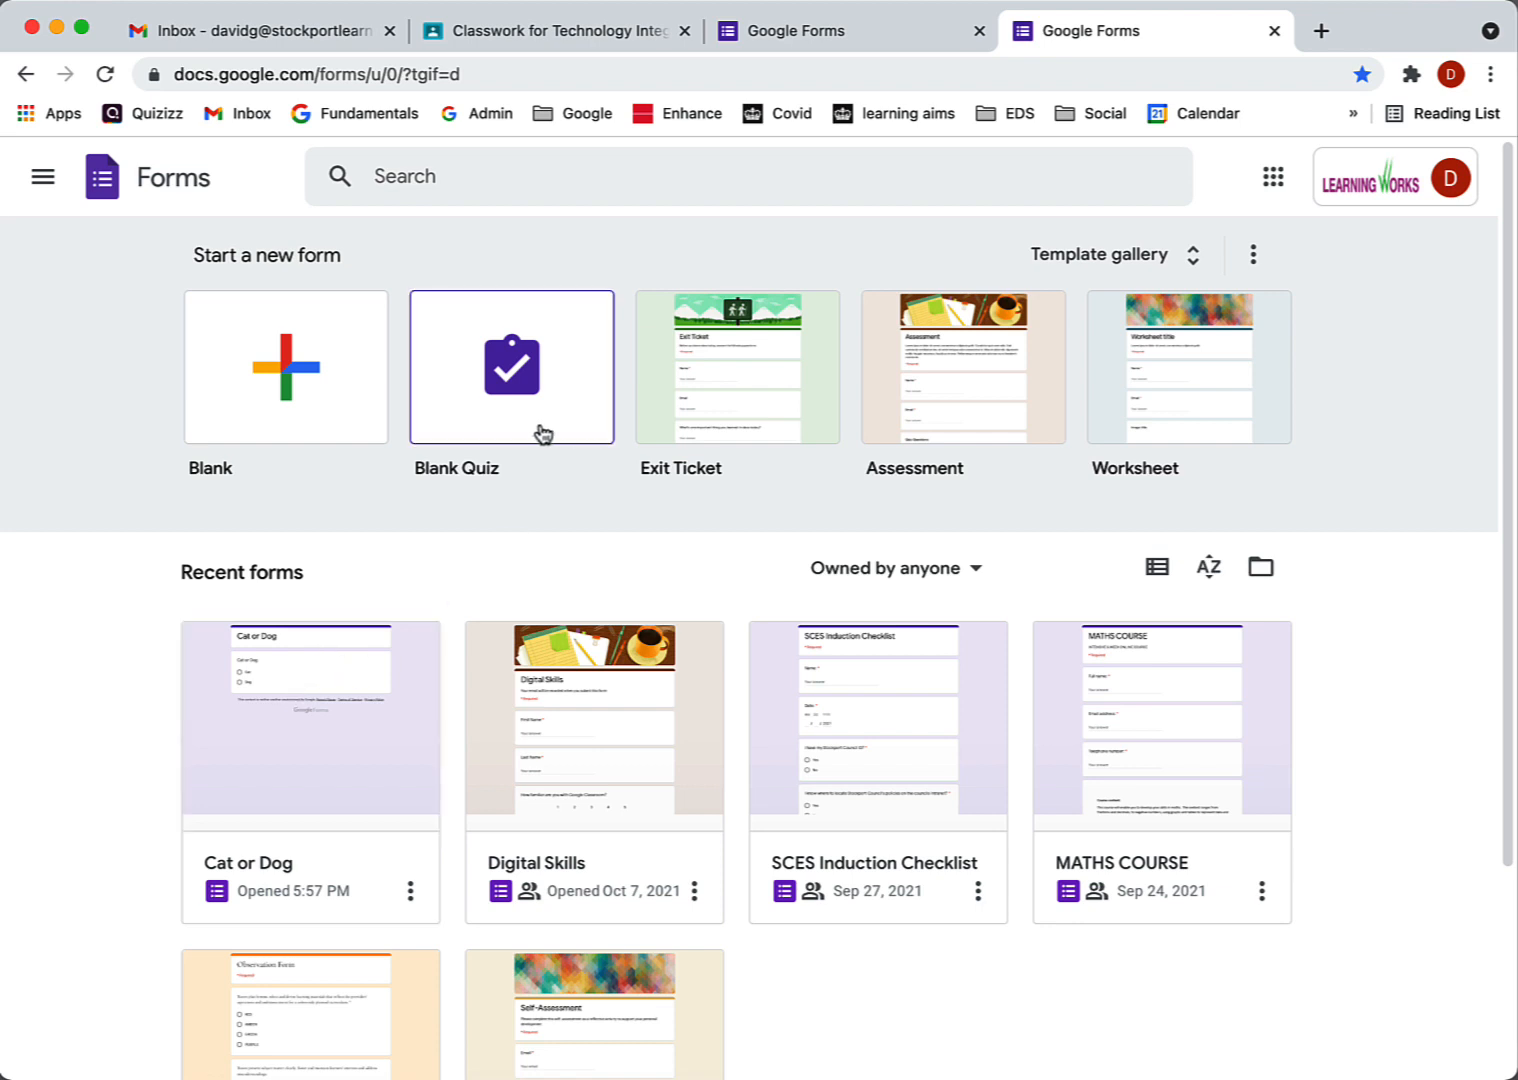
pyautogui.click(978, 33)
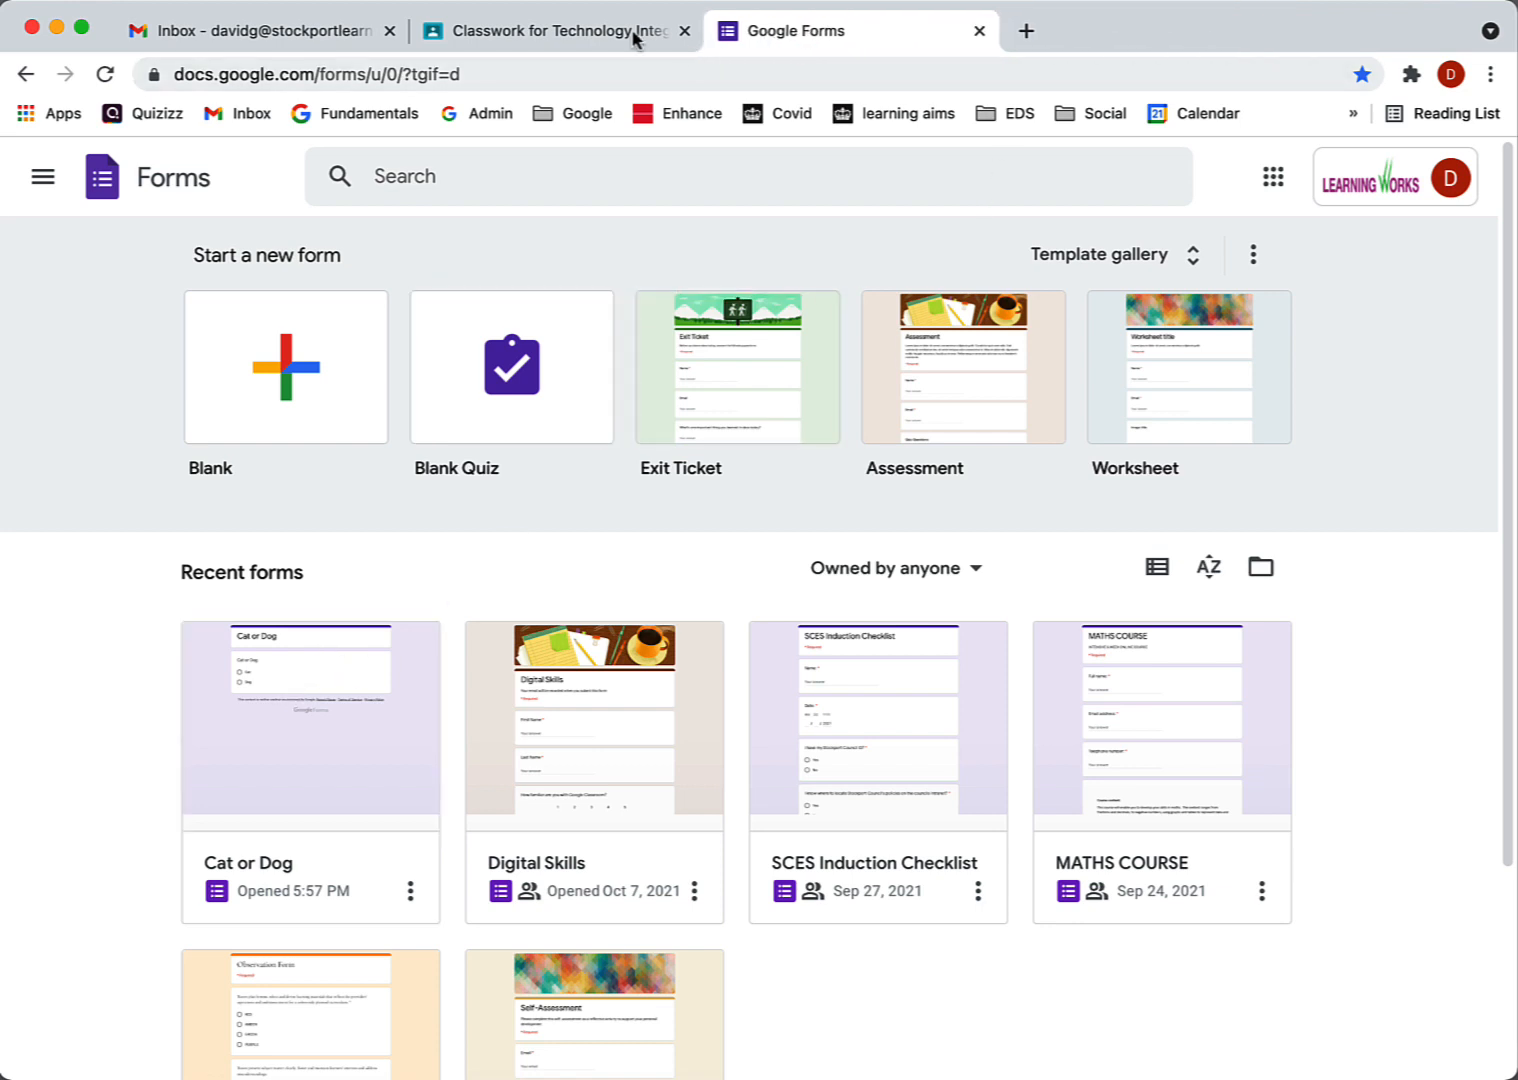
pyautogui.click(580, 31)
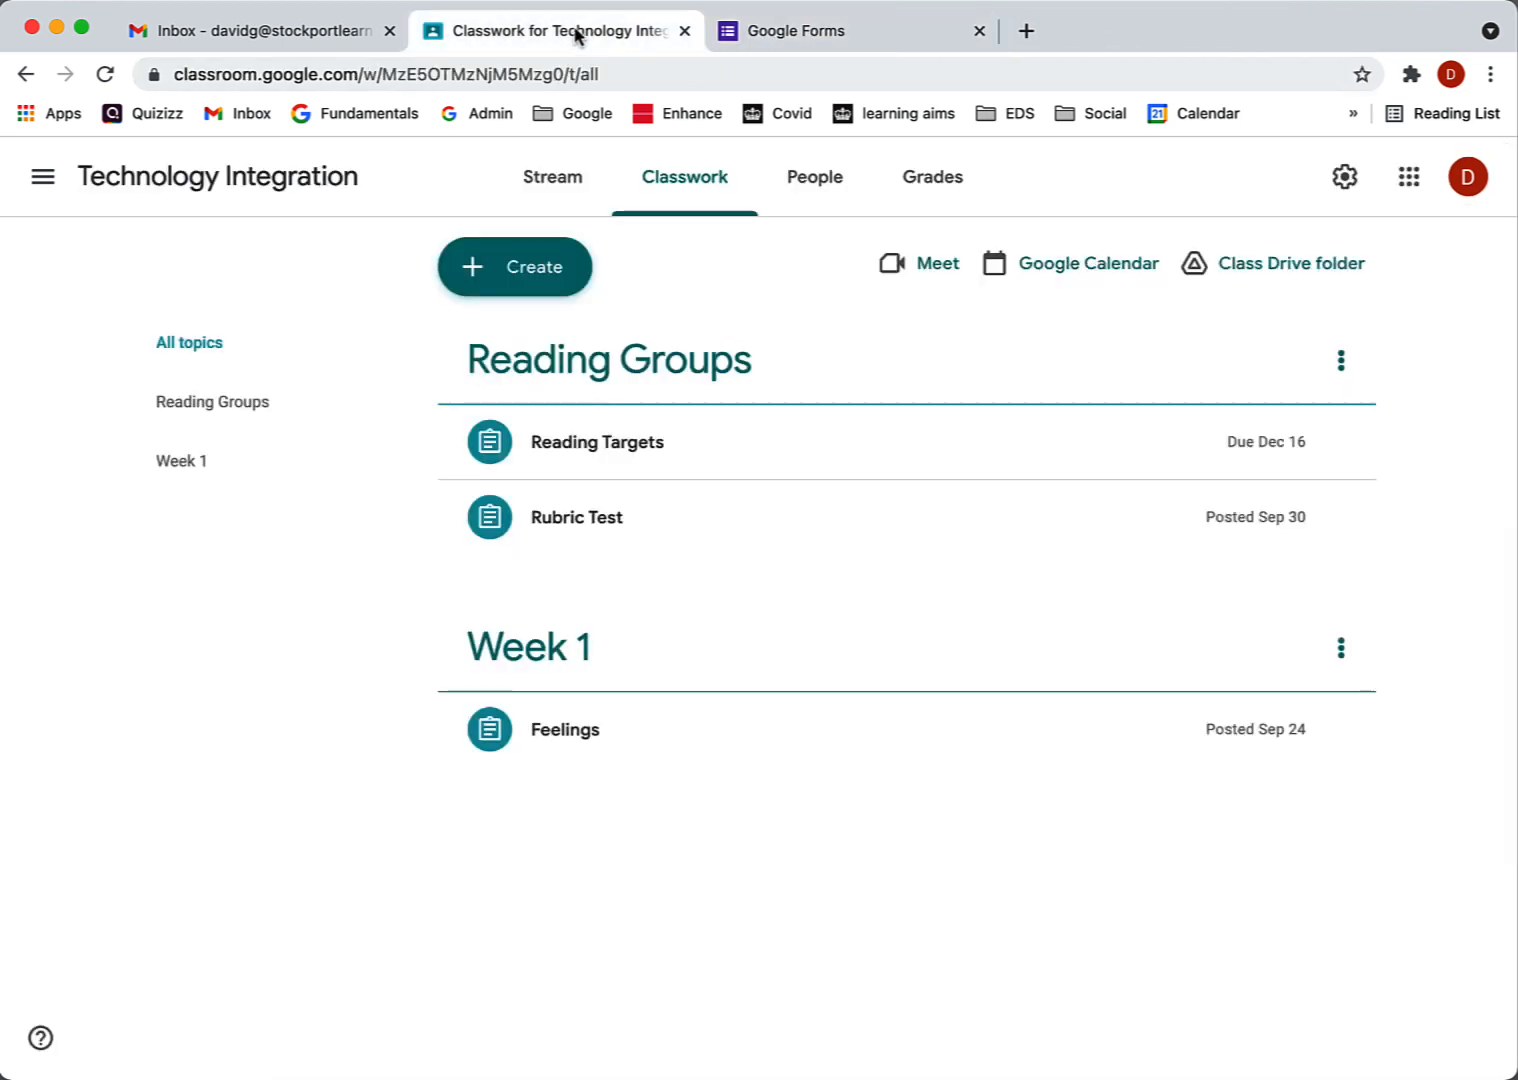
# Create a new classwork assignment titled "Cat or dog", leaving its instructions empty
pyautogui.click(553, 265)
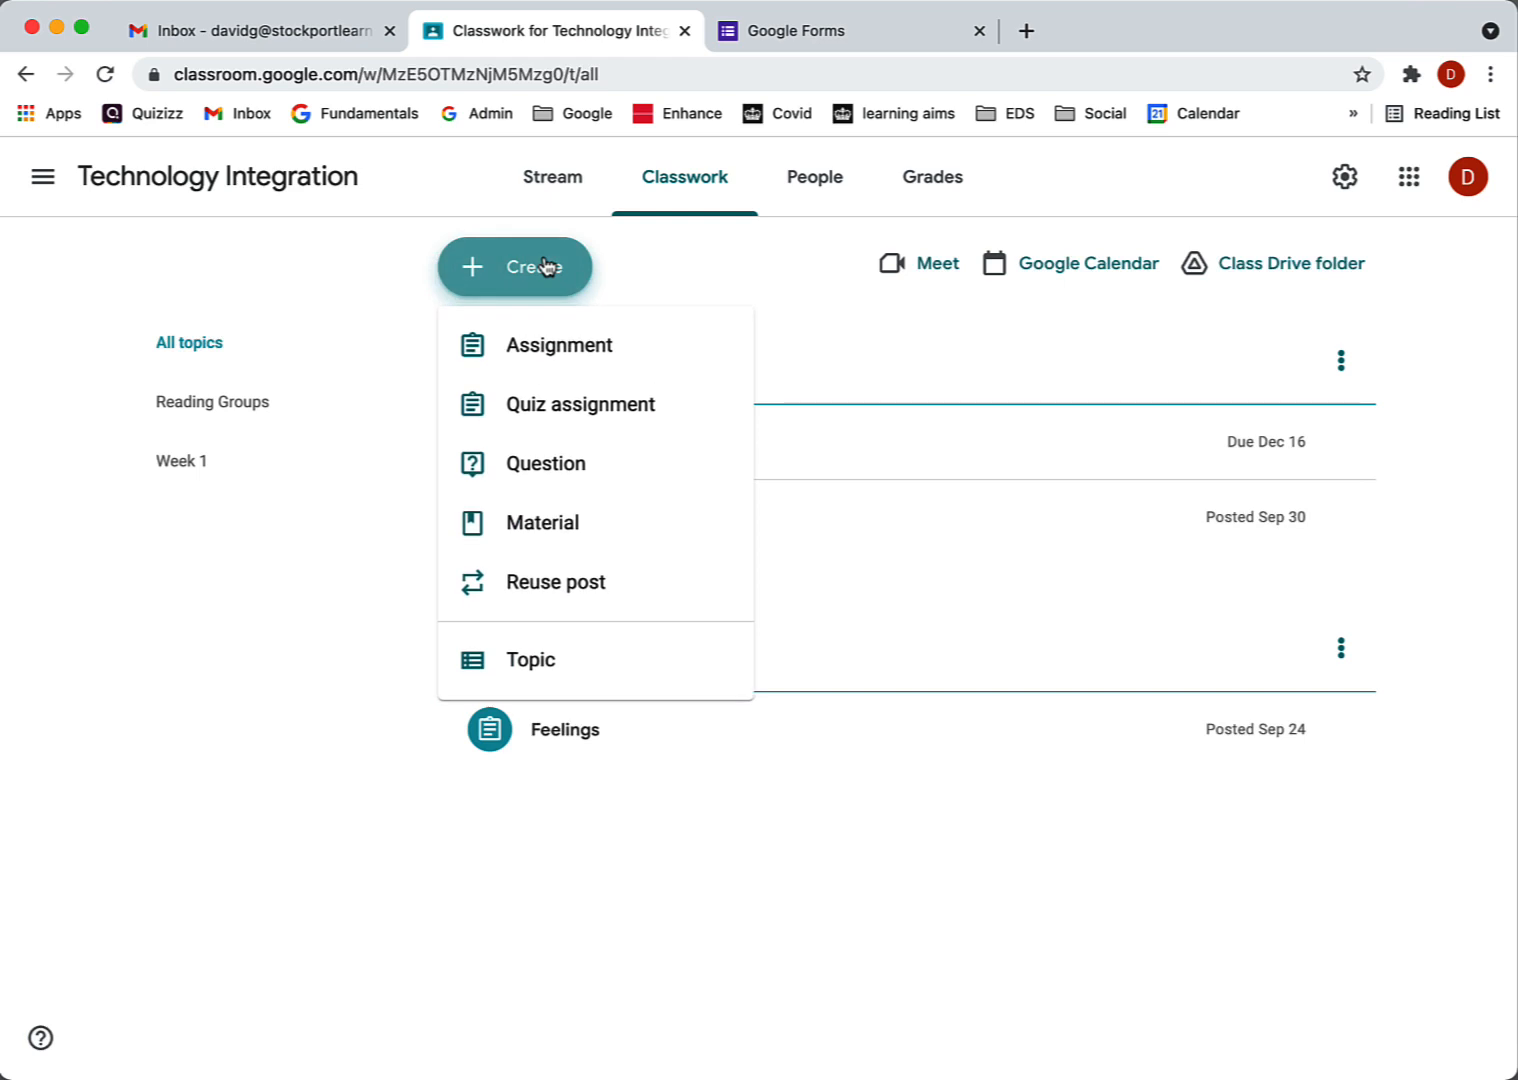
pyautogui.click(560, 350)
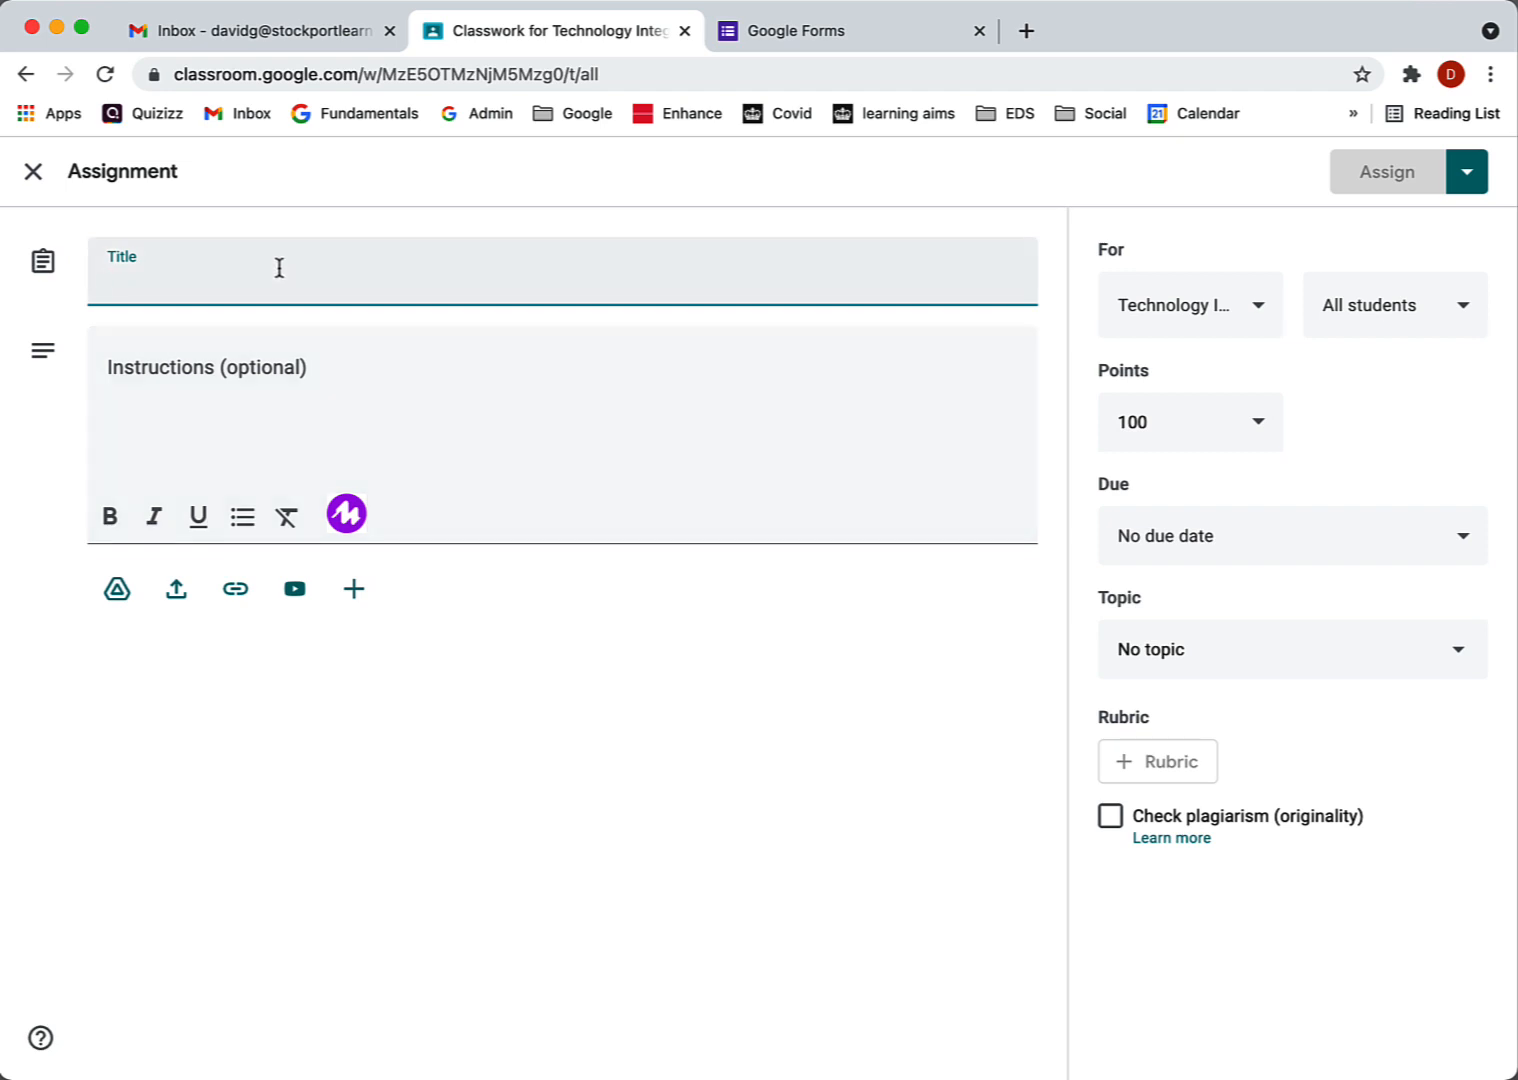
pyautogui.write('Cat')
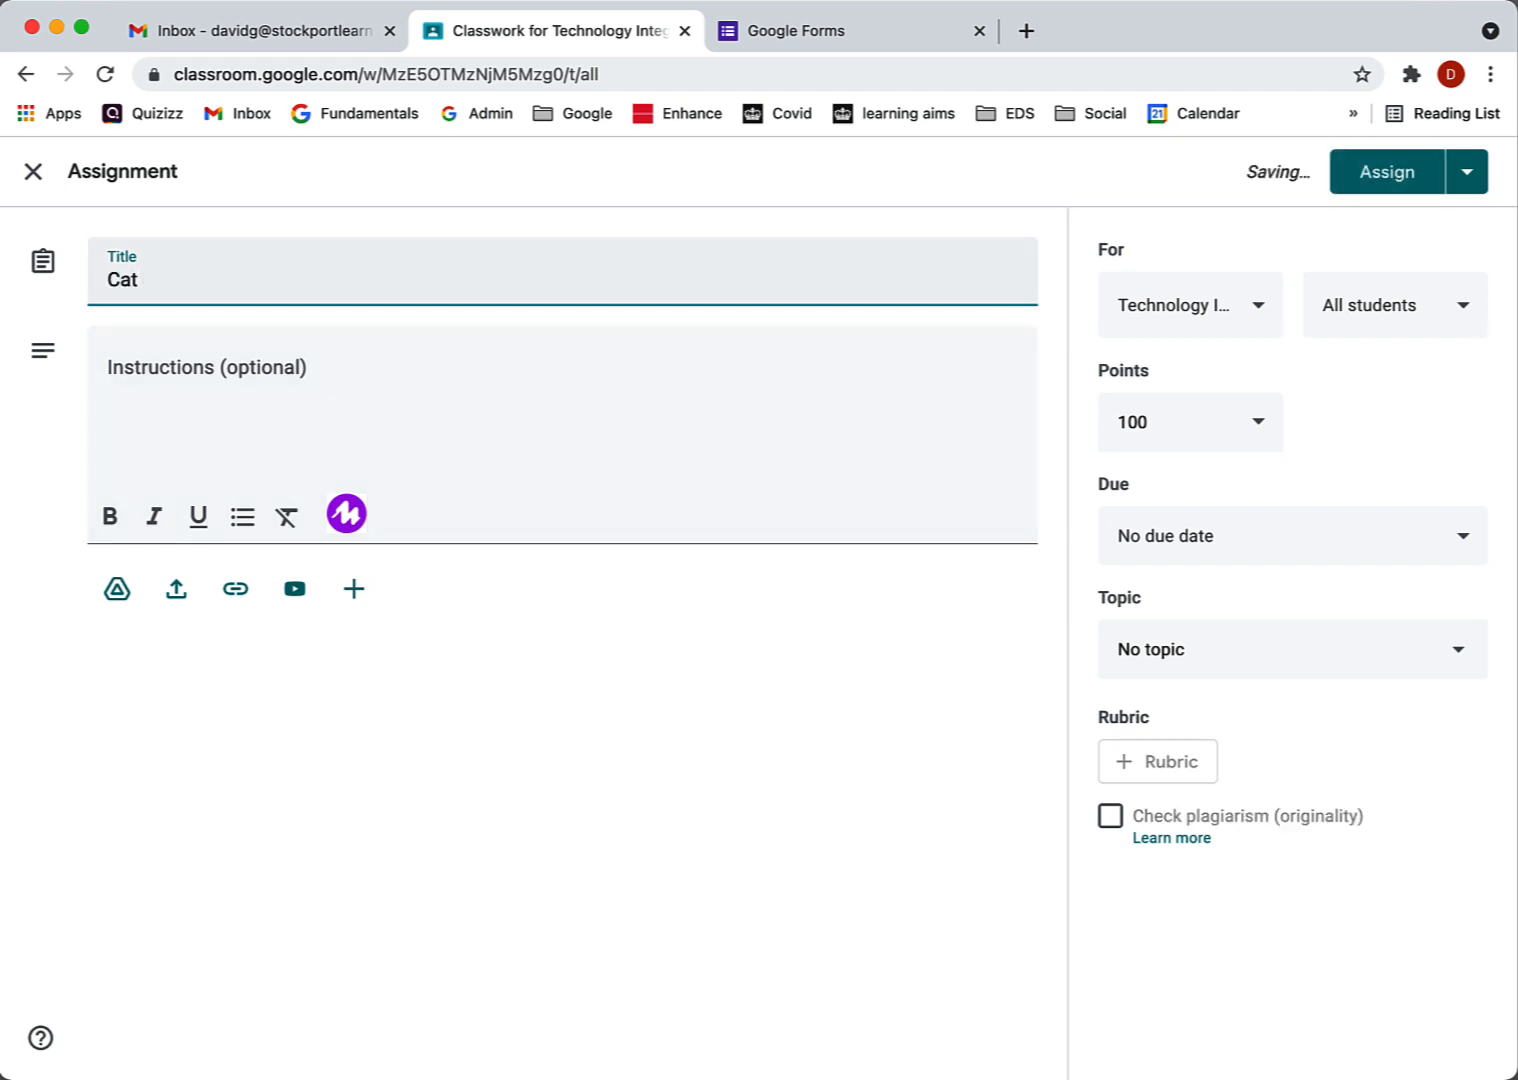
pyautogui.write(' or dog')
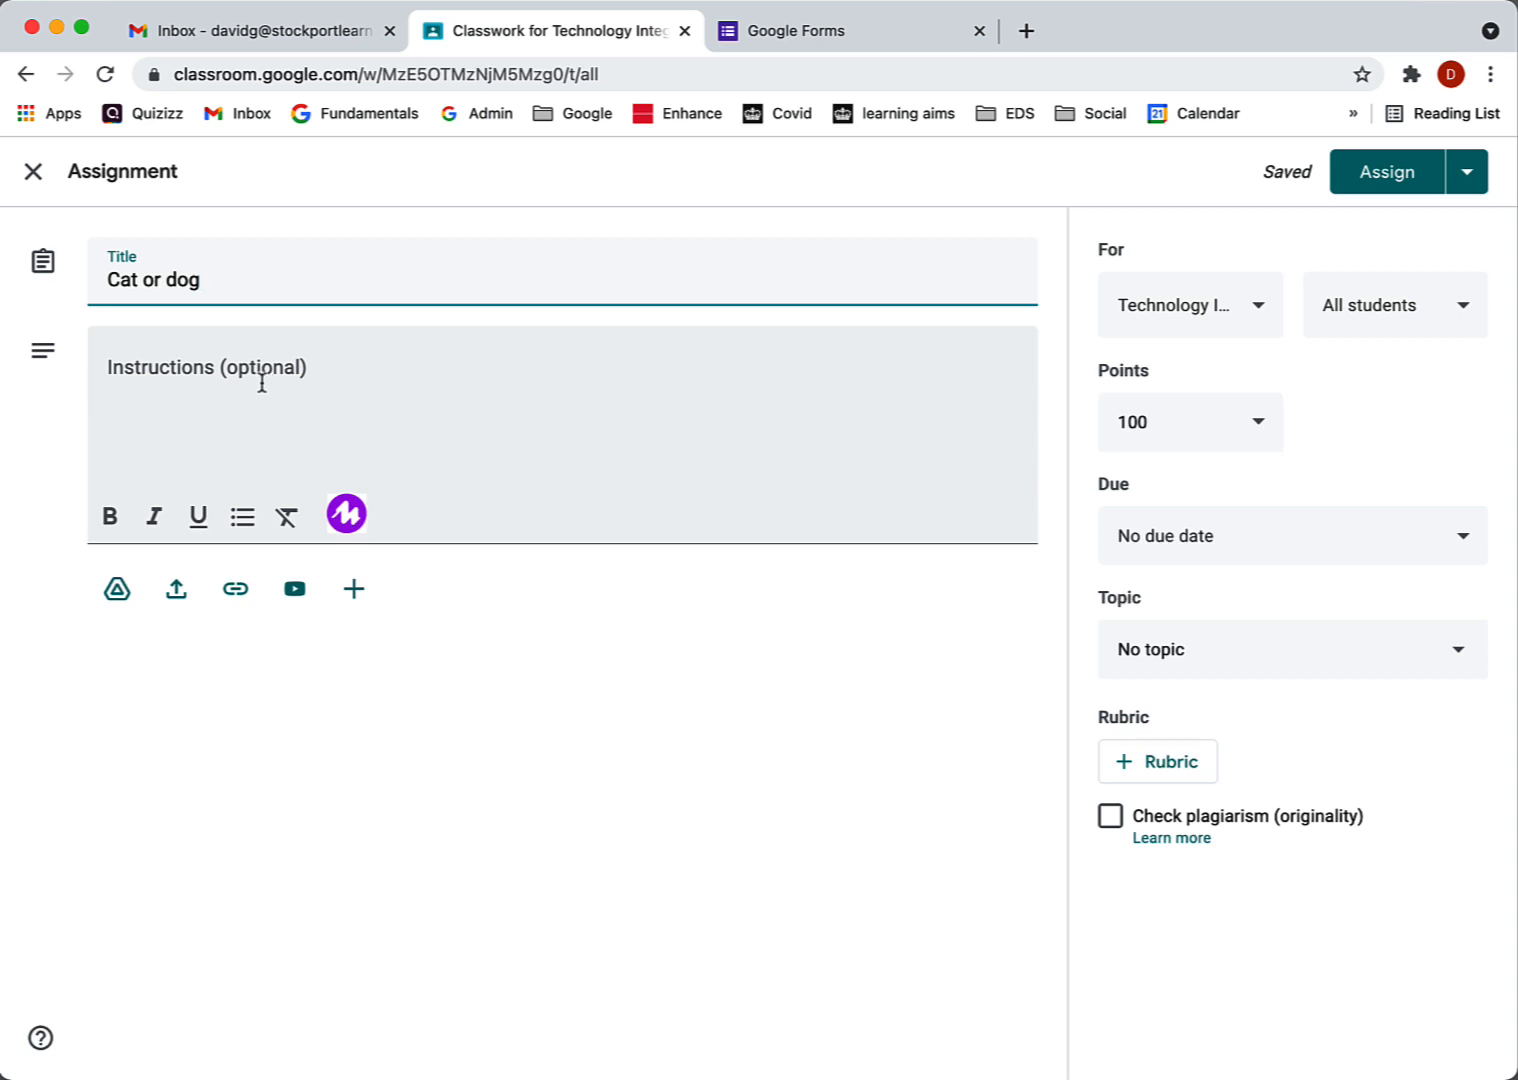
pyautogui.click(244, 371)
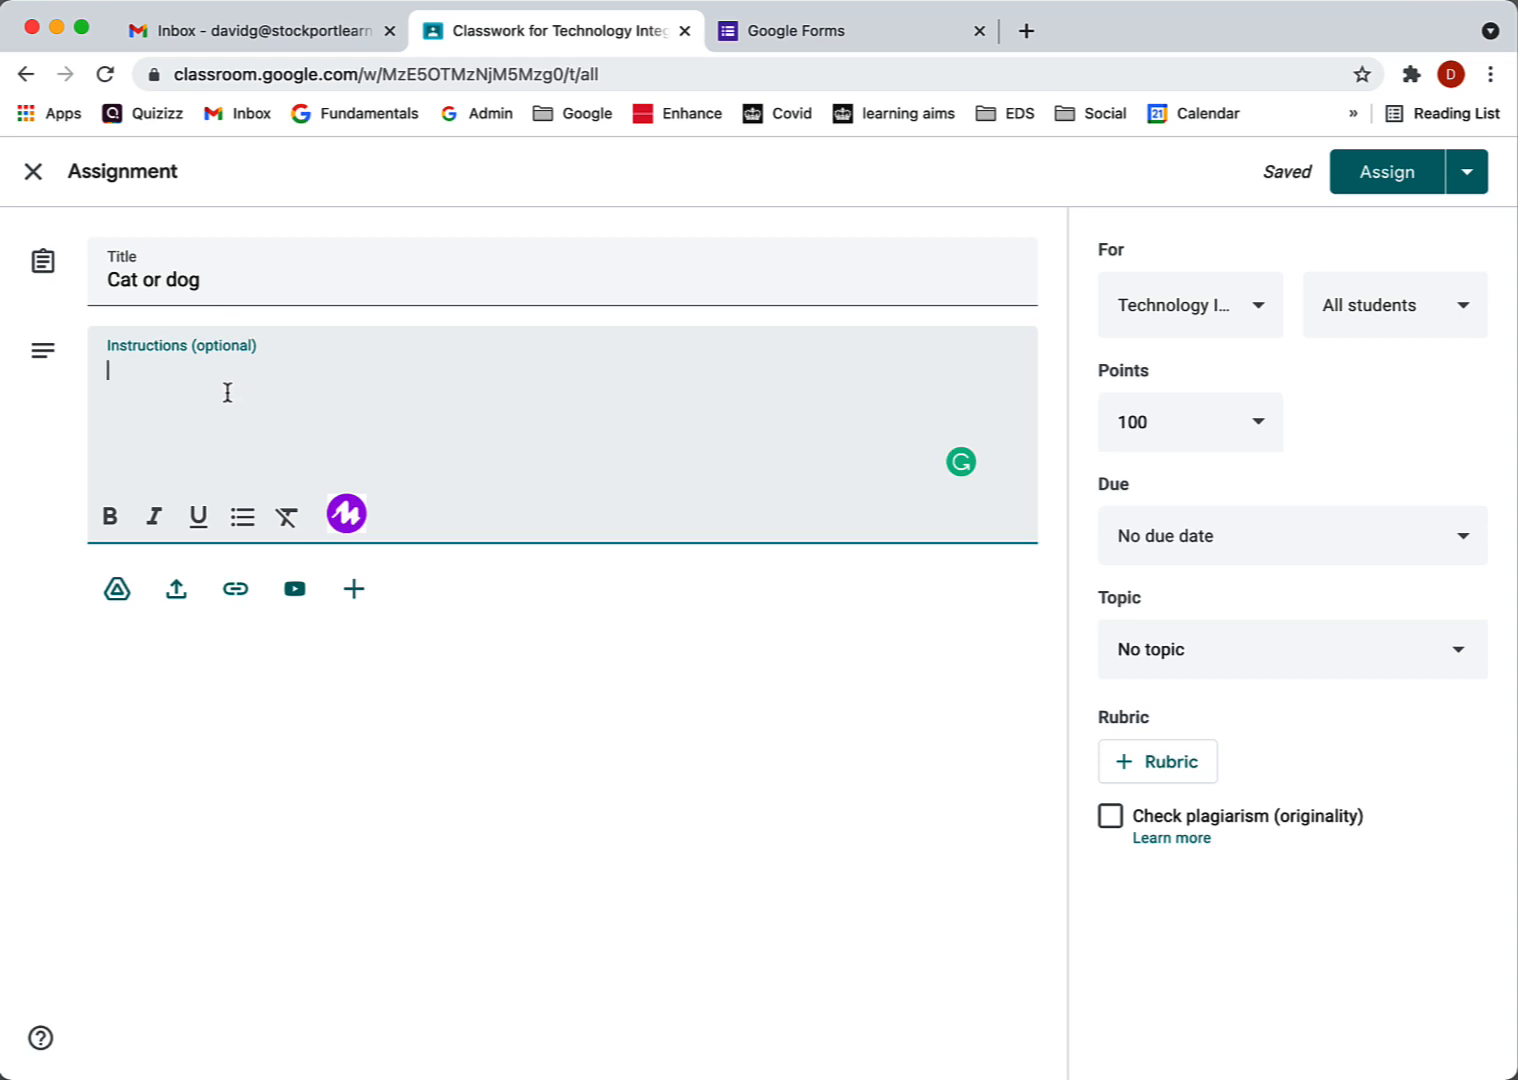
# Attach the Cat or Dog form from Google Drive to the assignment and check which students it is for
pyautogui.click(117, 590)
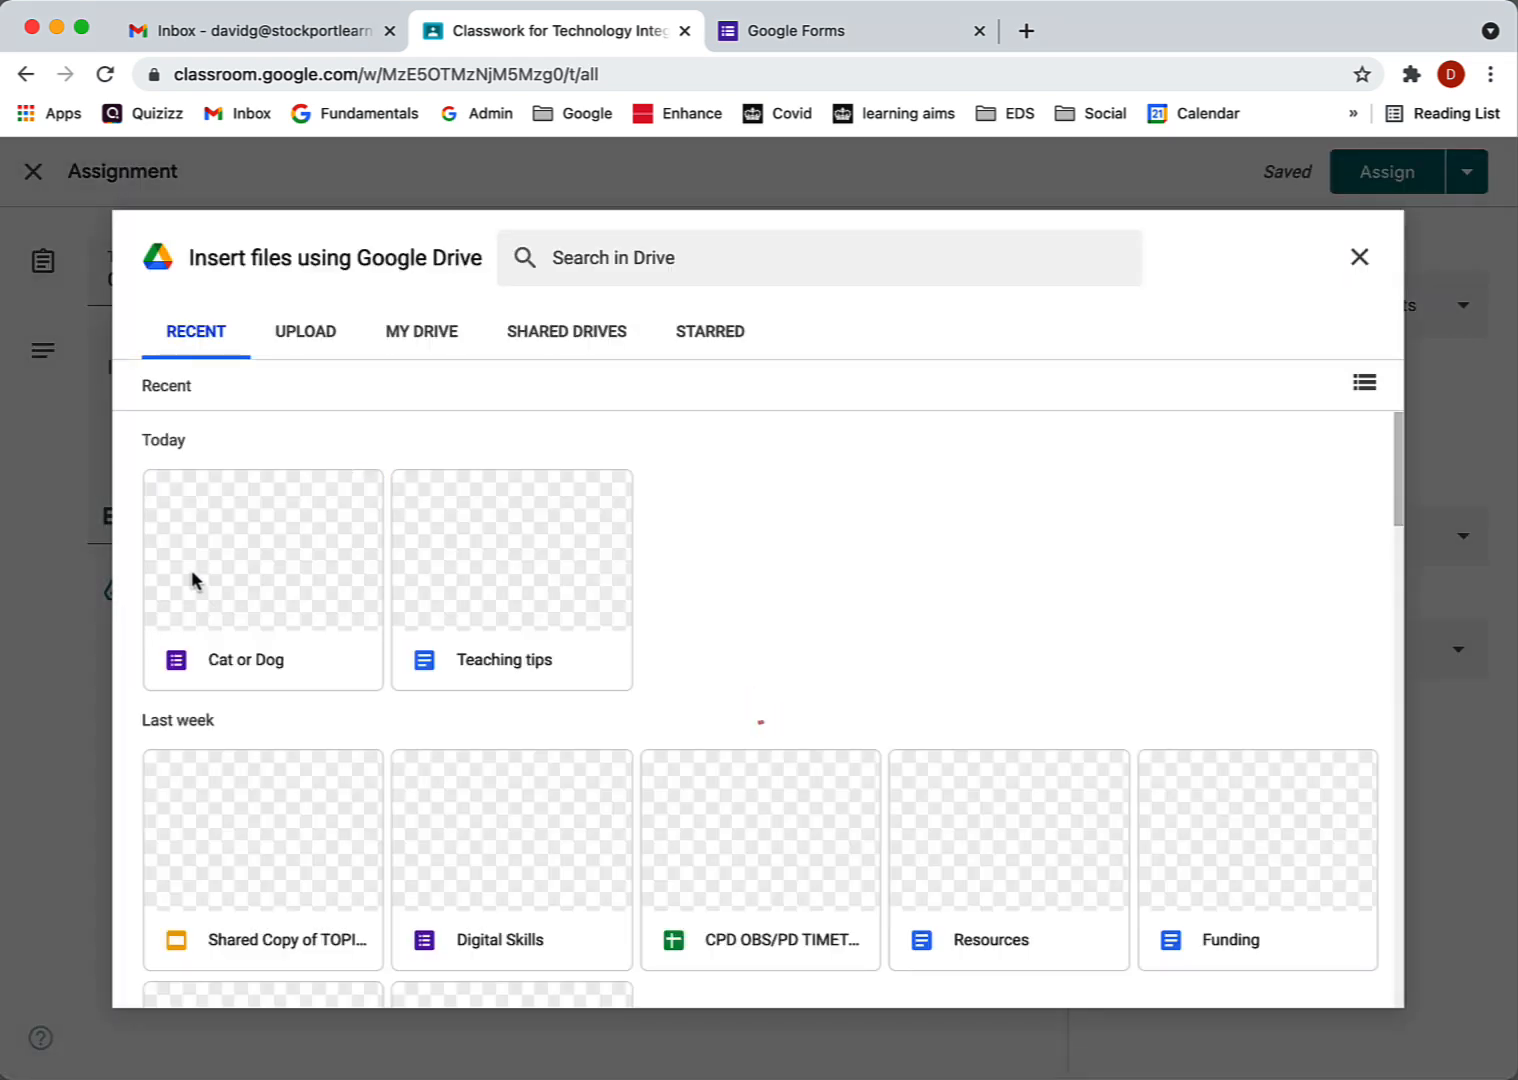
pyautogui.click(272, 515)
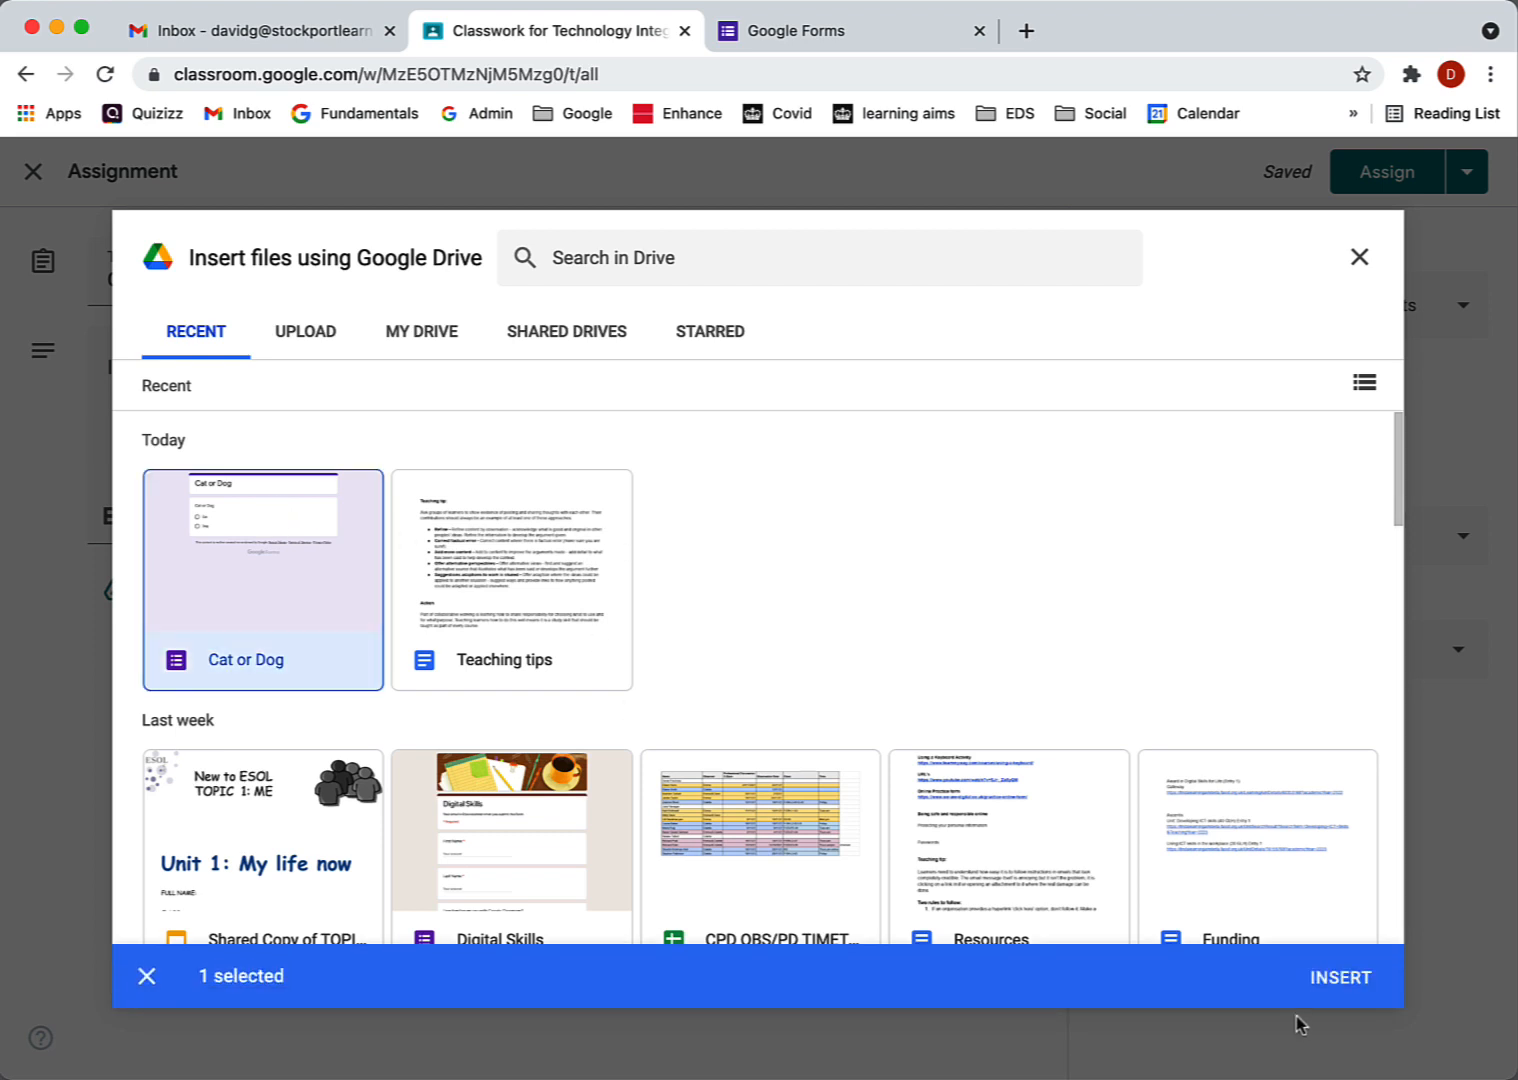
pyautogui.click(1356, 980)
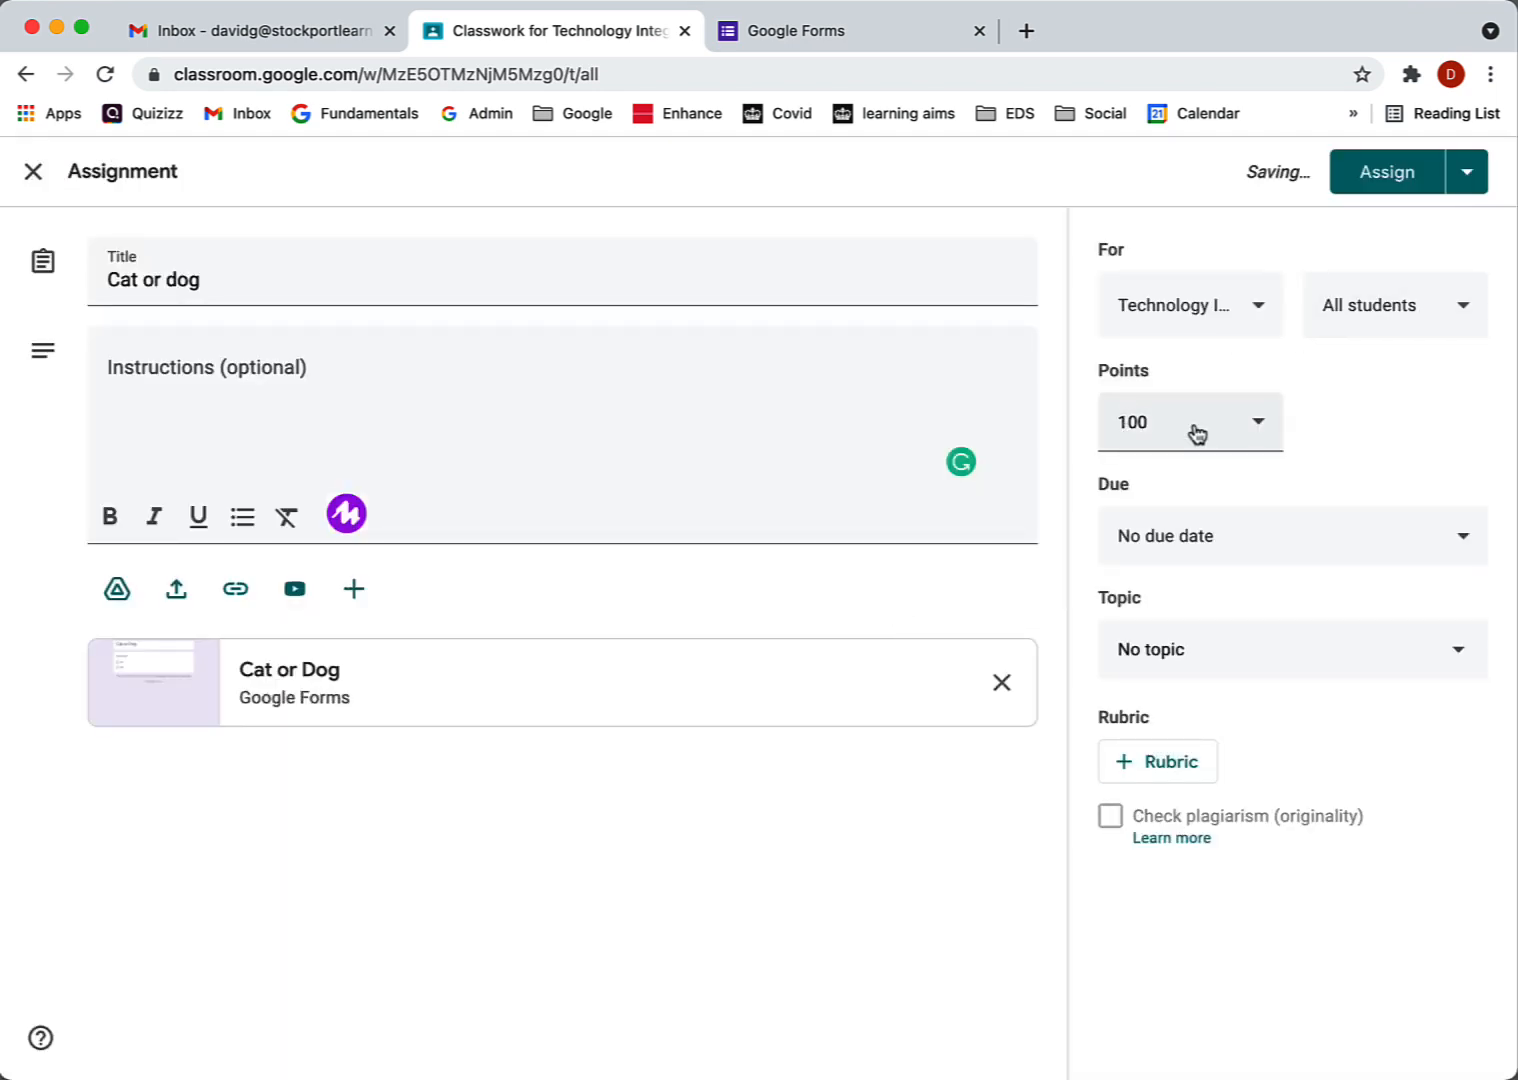
pyautogui.click(1443, 330)
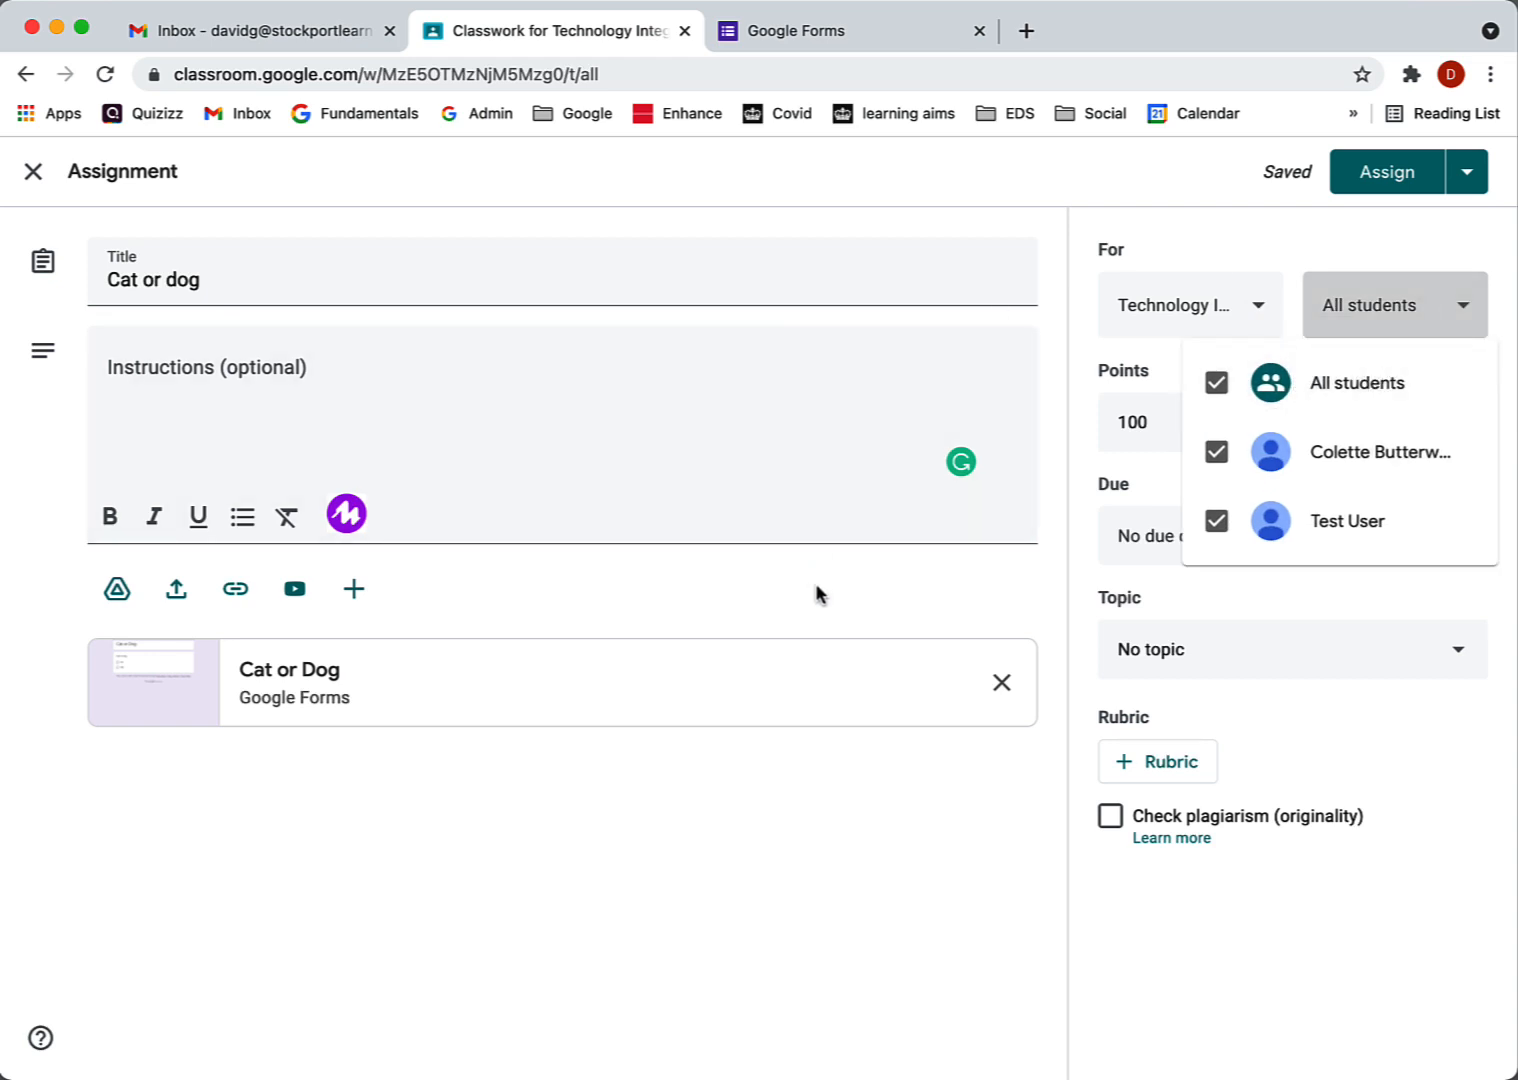
pyautogui.click(817, 593)
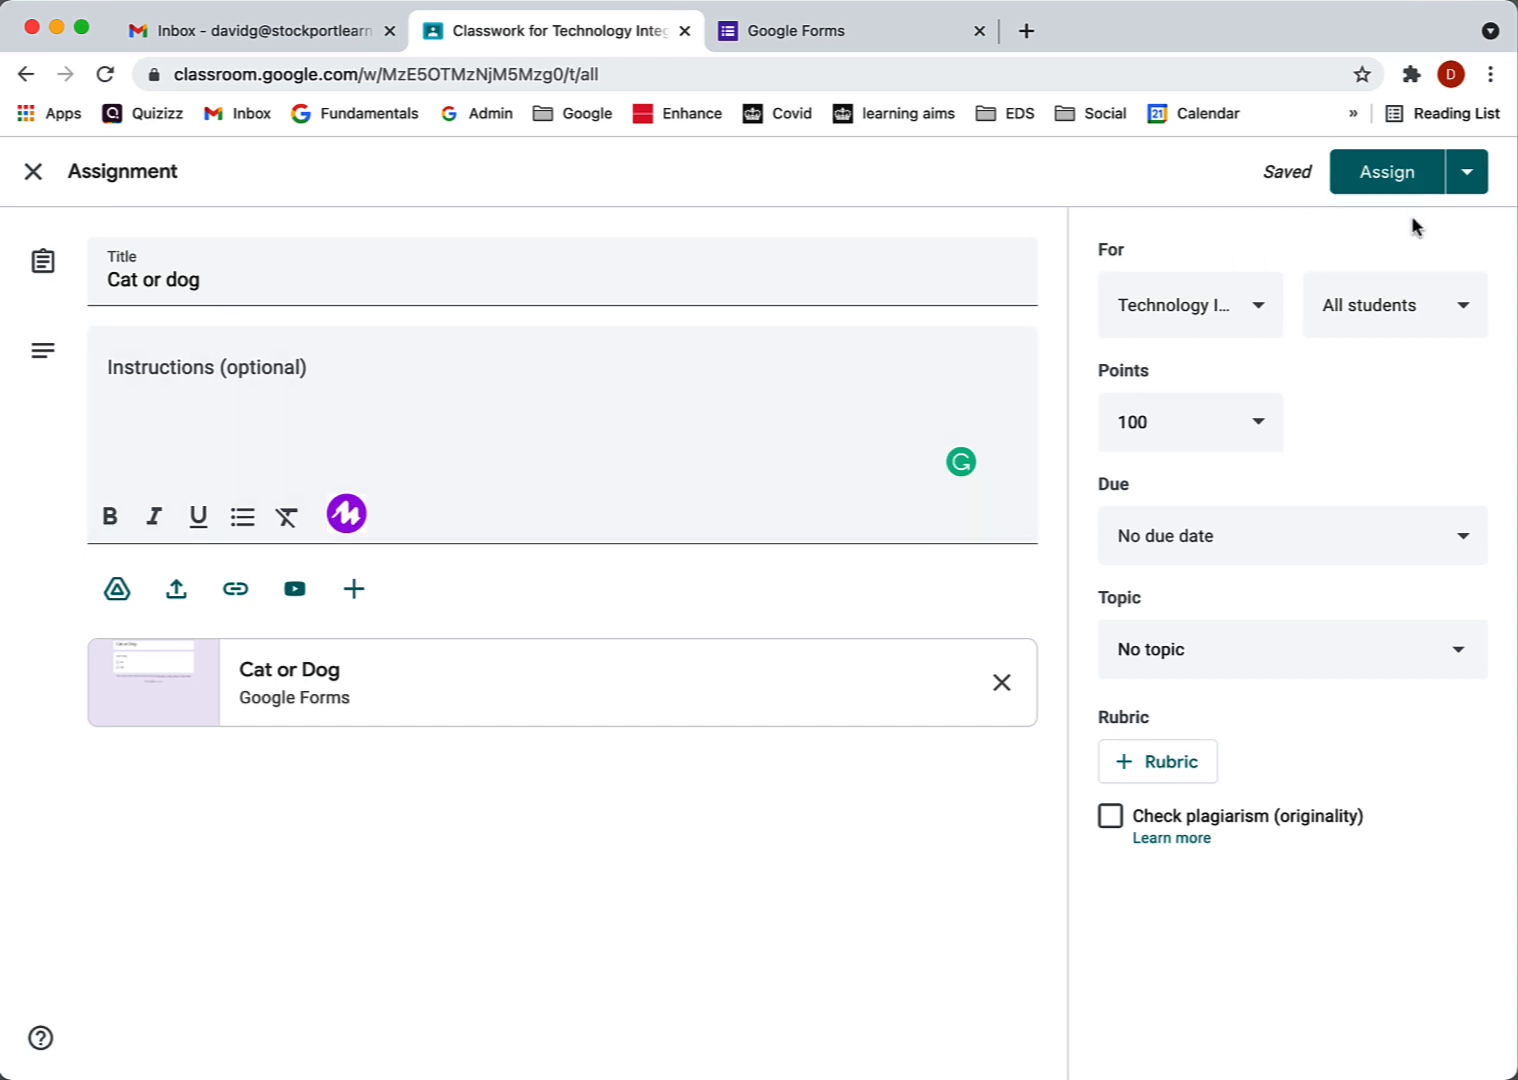
# Assign the Cat or dog assignment to the class and open its full details from the Technology Integration classwork in the student's browser window
pyautogui.click(1385, 174)
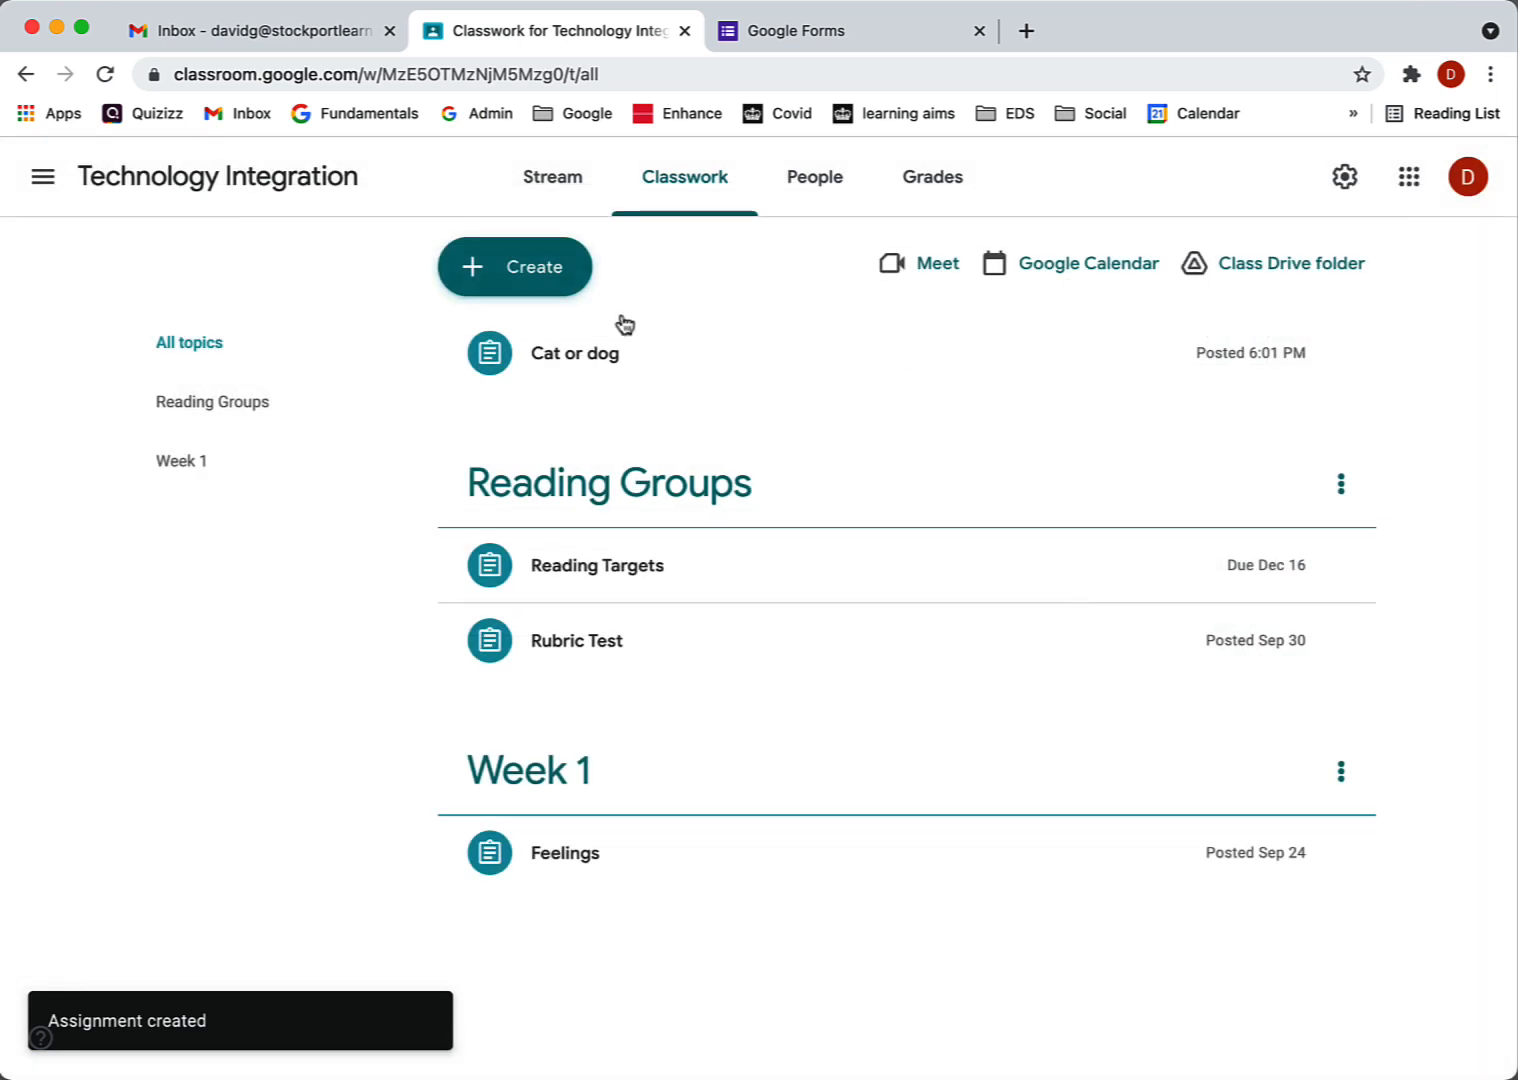
pyautogui.press('super+grave')
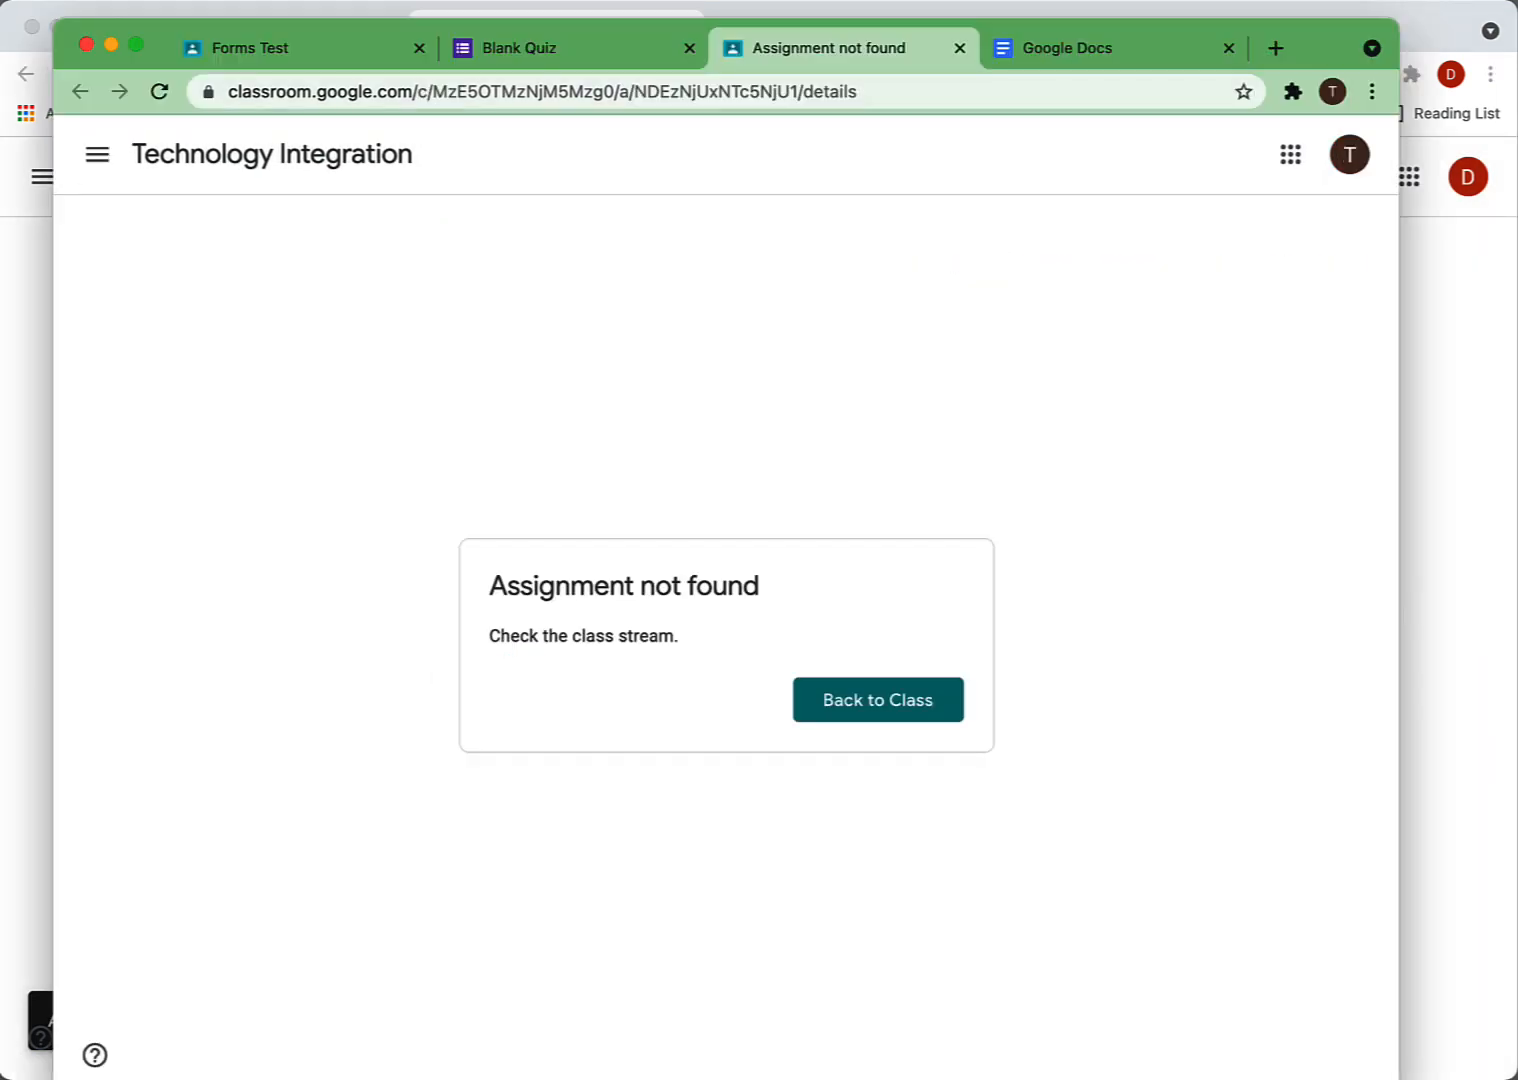
pyautogui.click(207, 161)
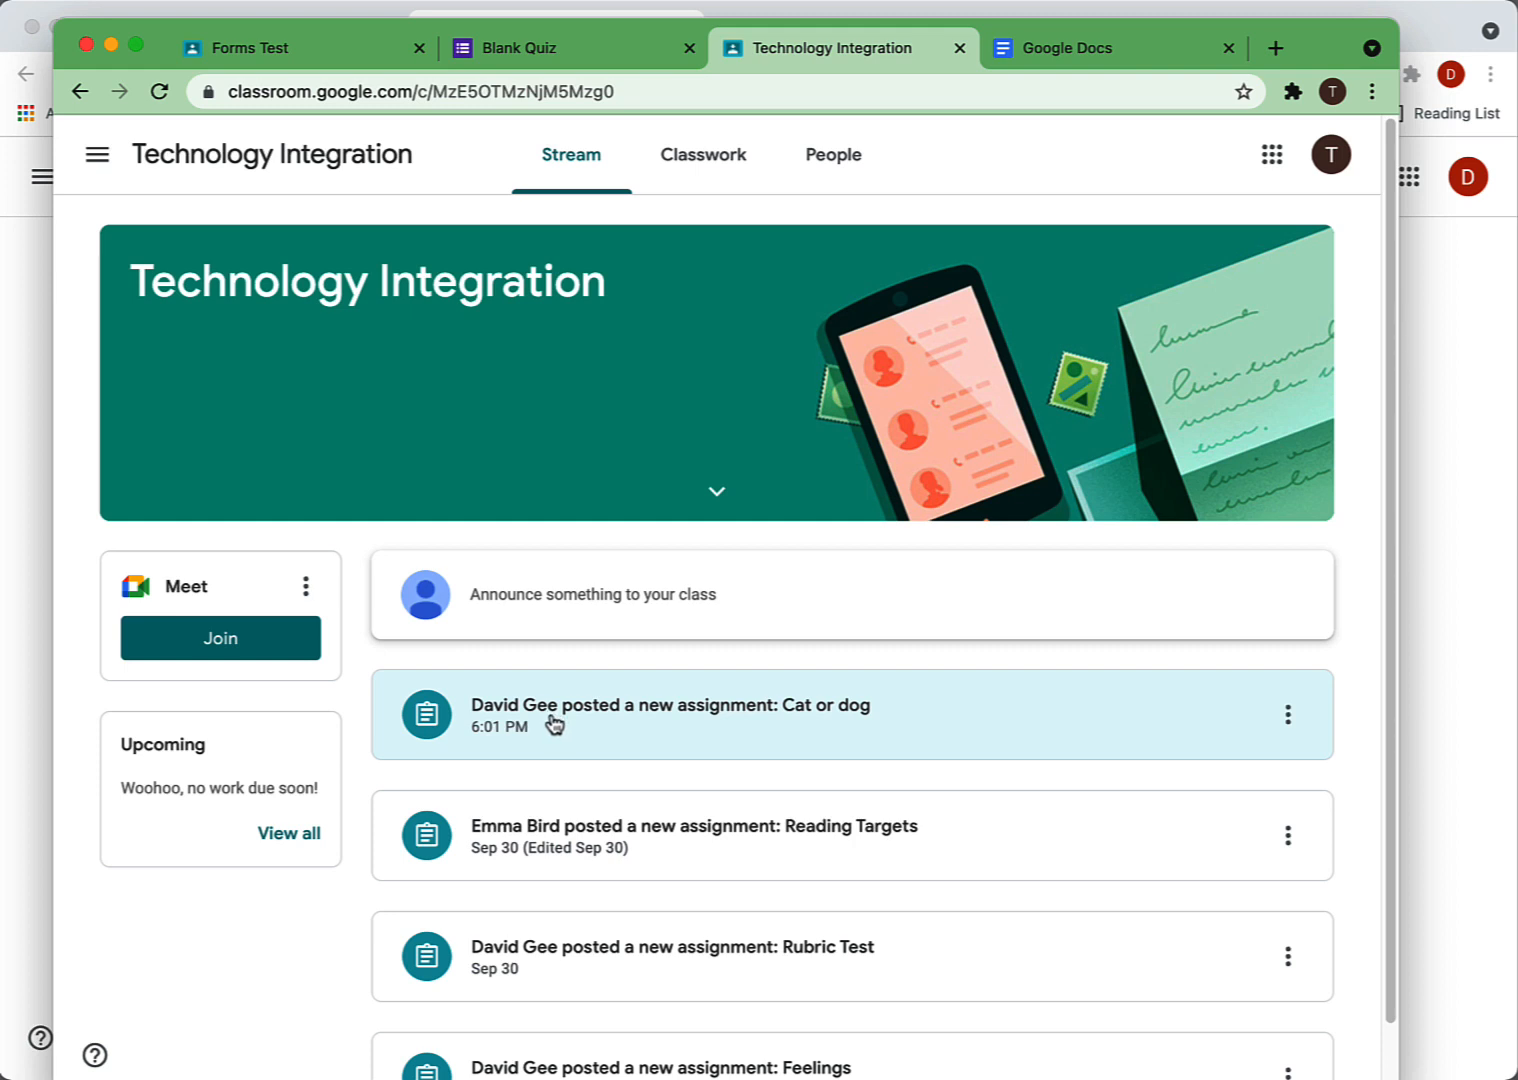
pyautogui.click(717, 166)
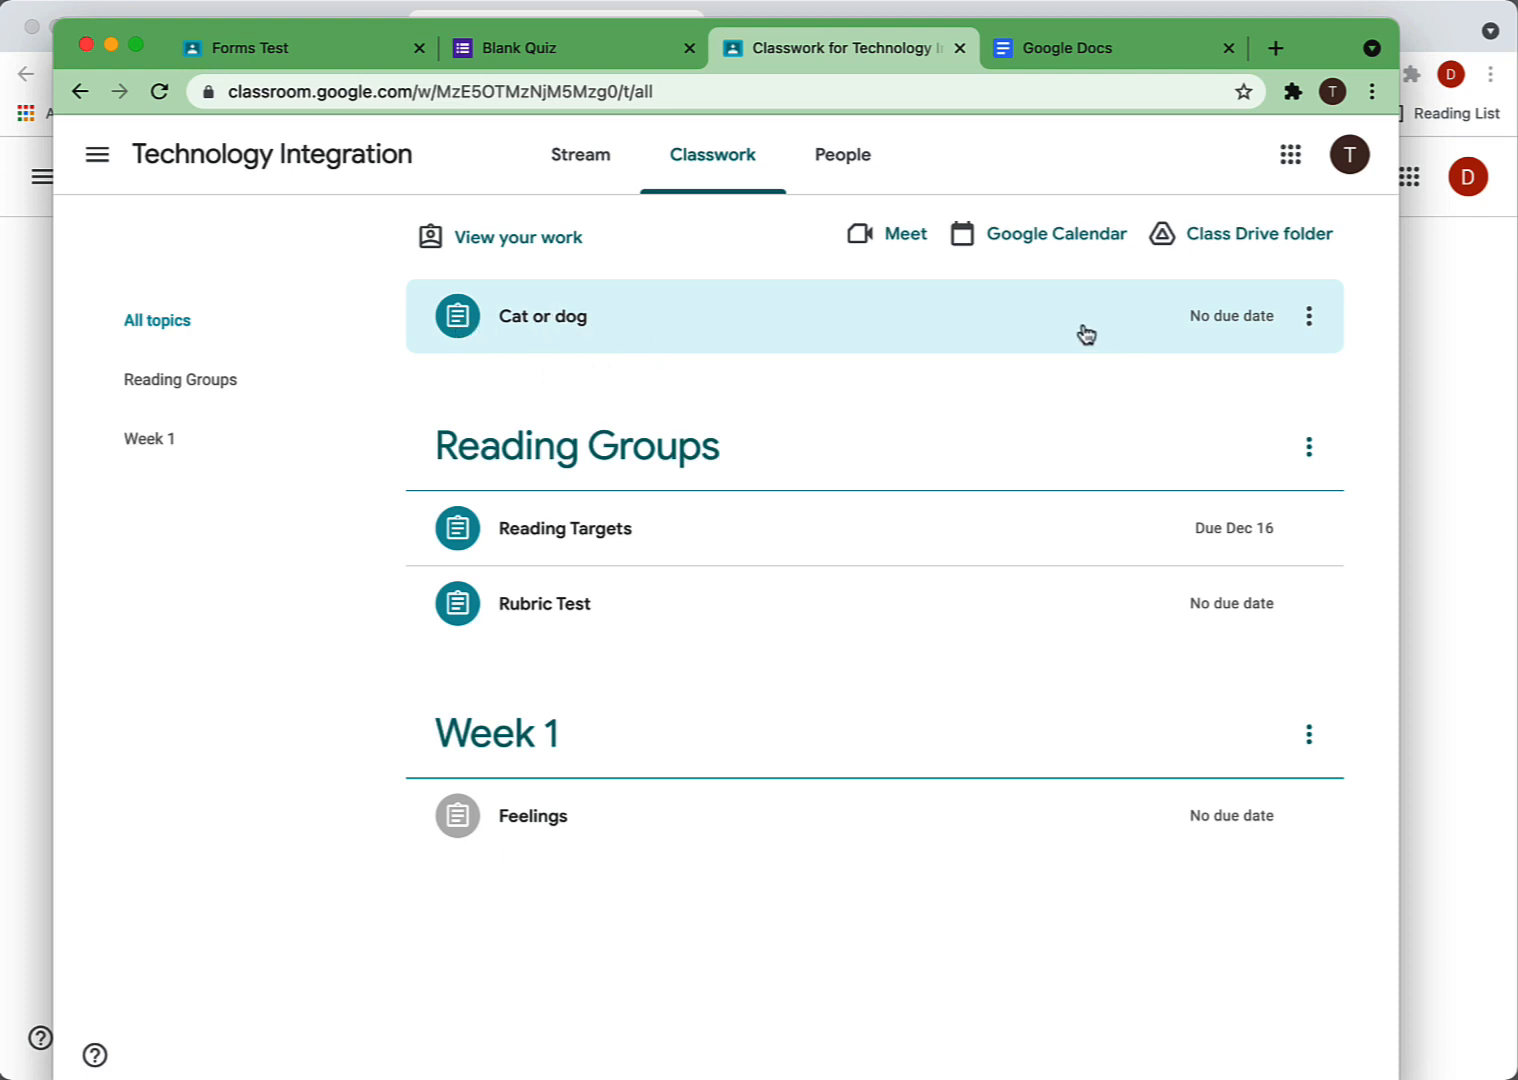
pyautogui.click(547, 322)
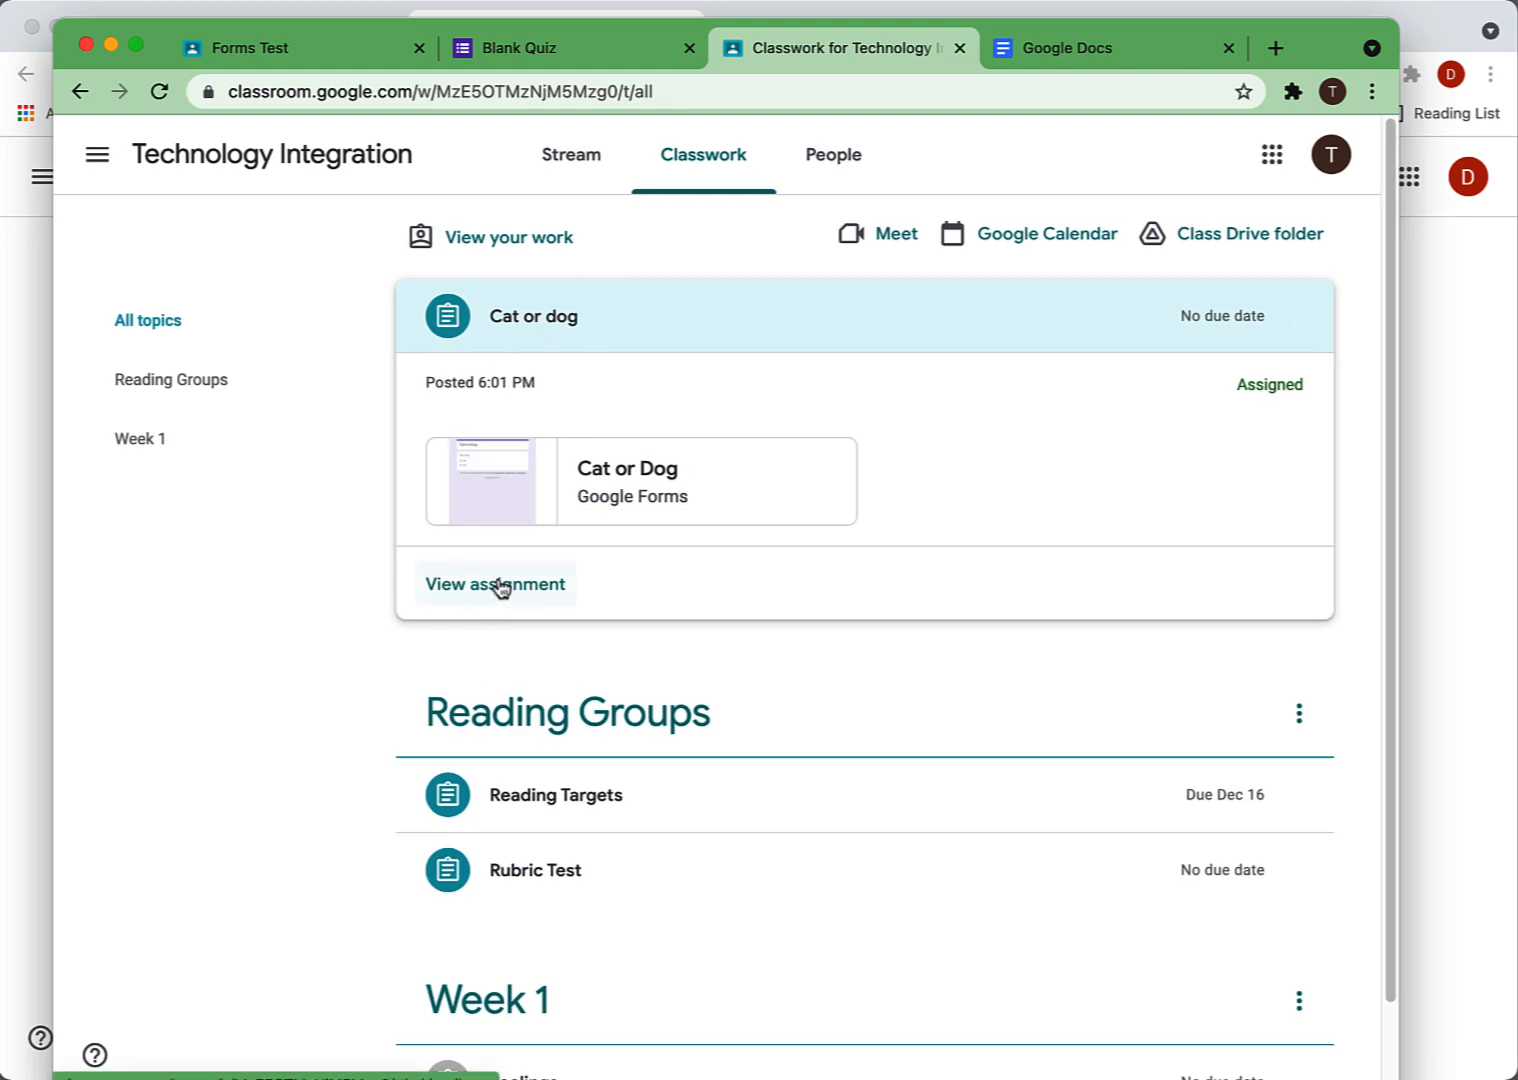
pyautogui.click(501, 588)
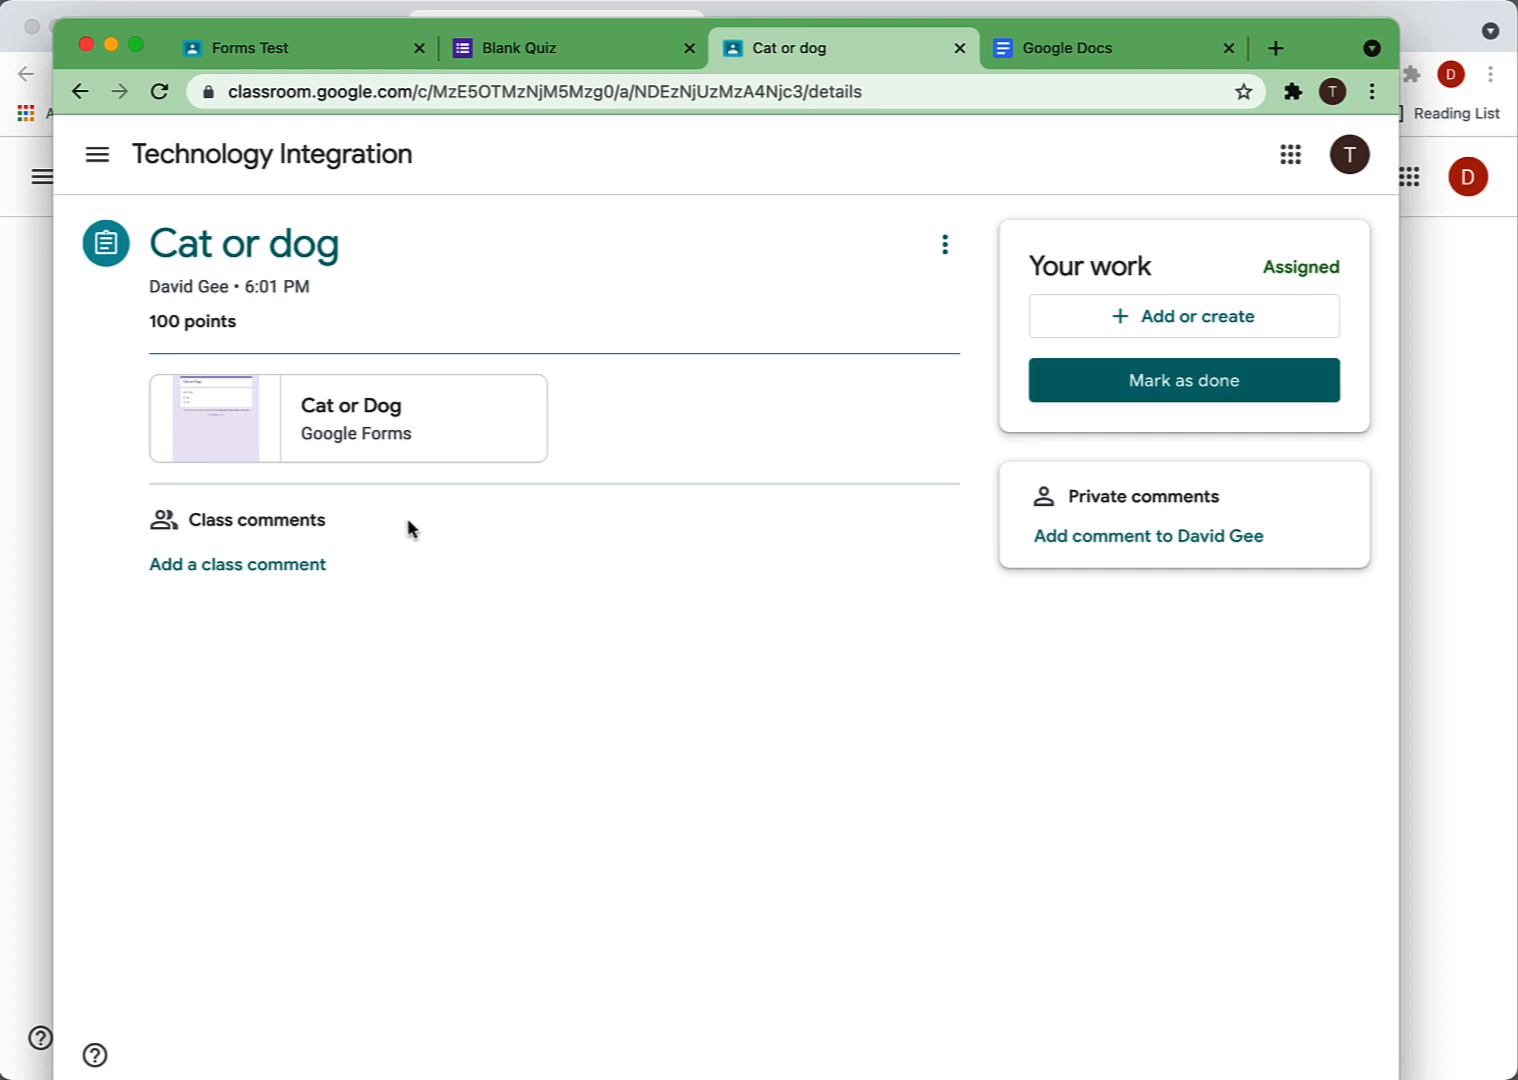
# Submit the attached Cat or Dog form as the student with the answer Cat, and return to the assignment from the form
pyautogui.click(319, 410)
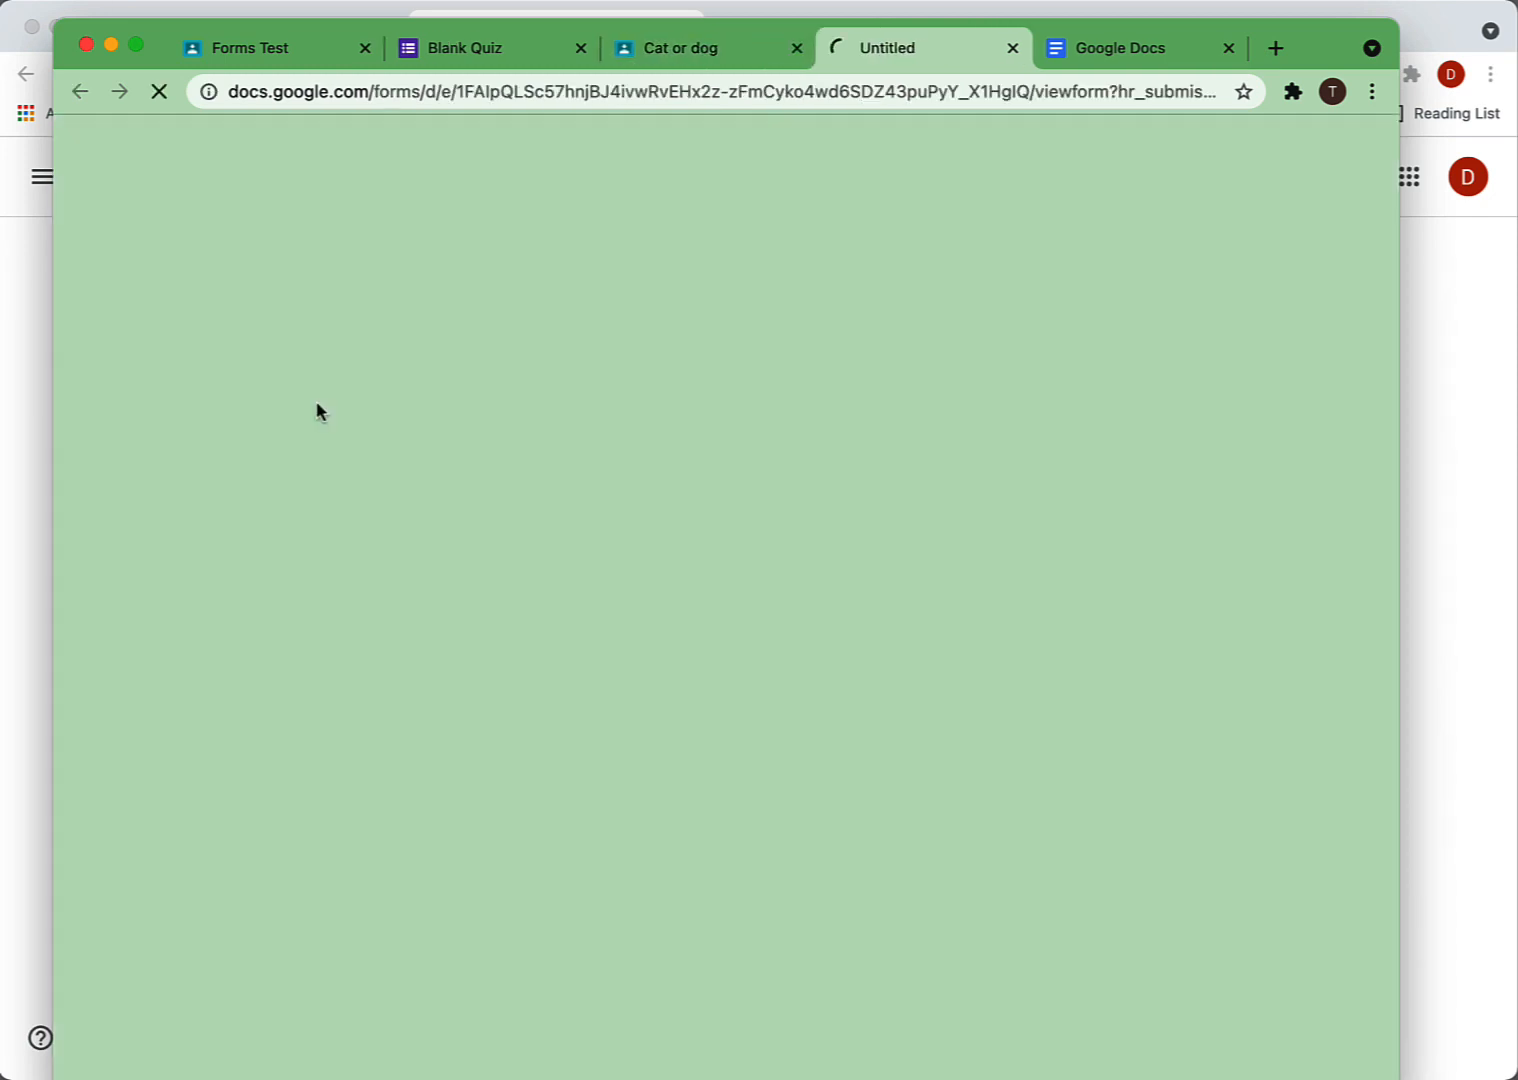
pyautogui.click(378, 442)
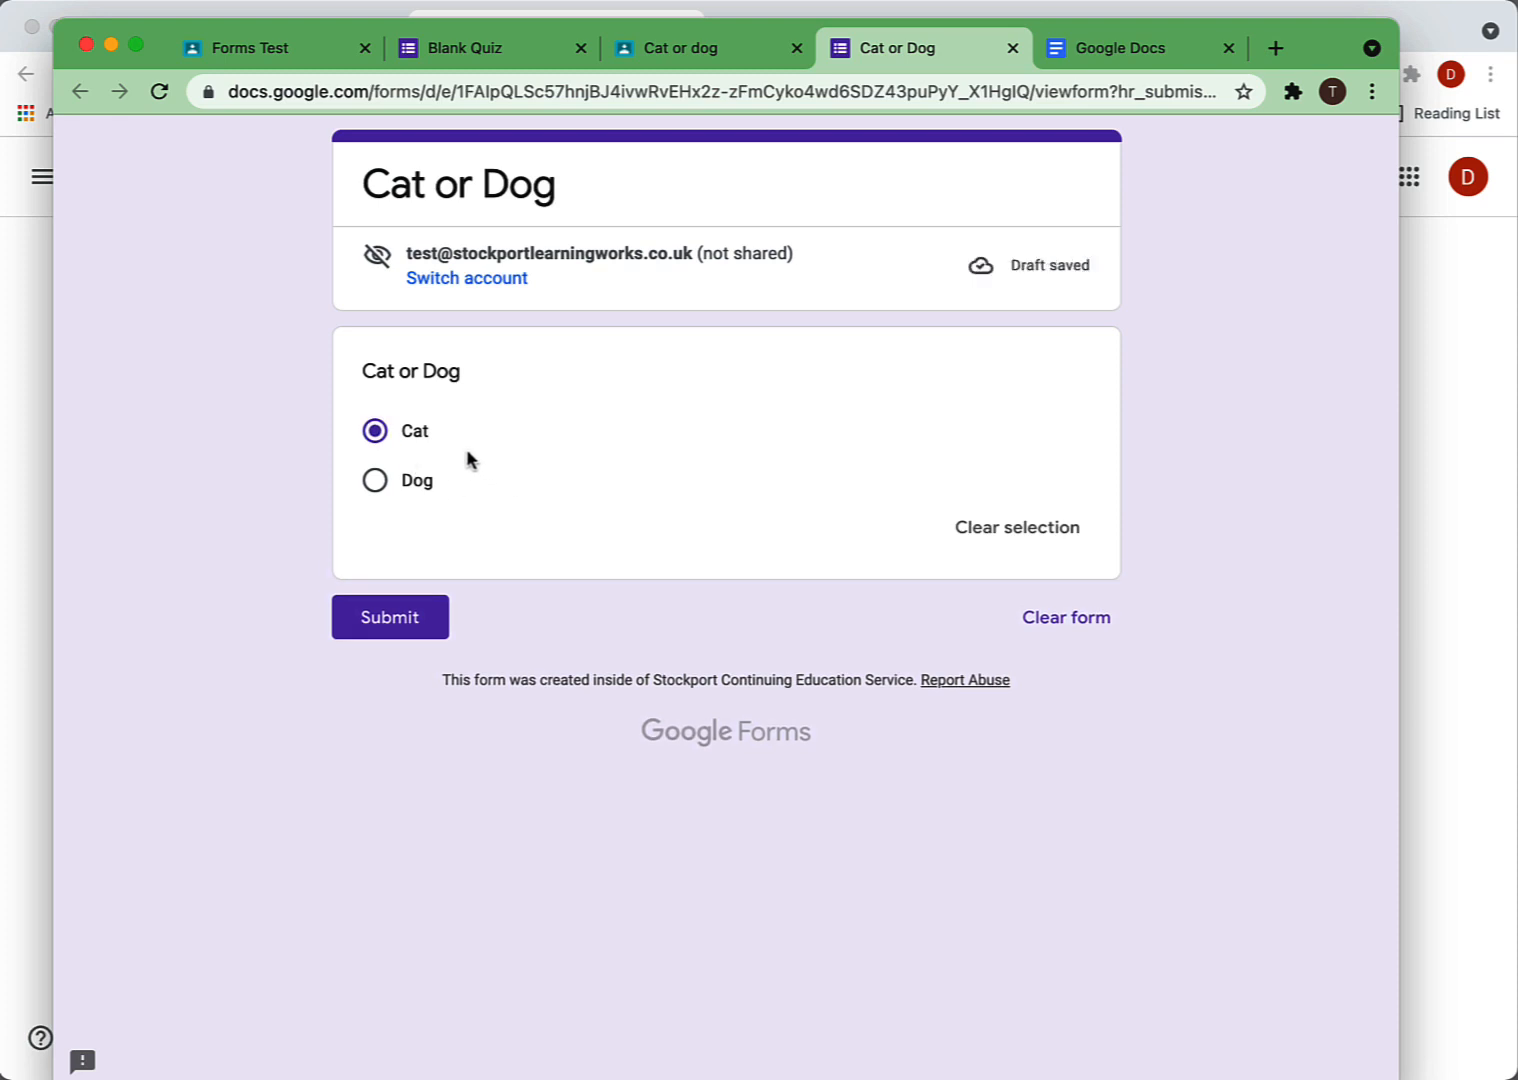
pyautogui.click(396, 621)
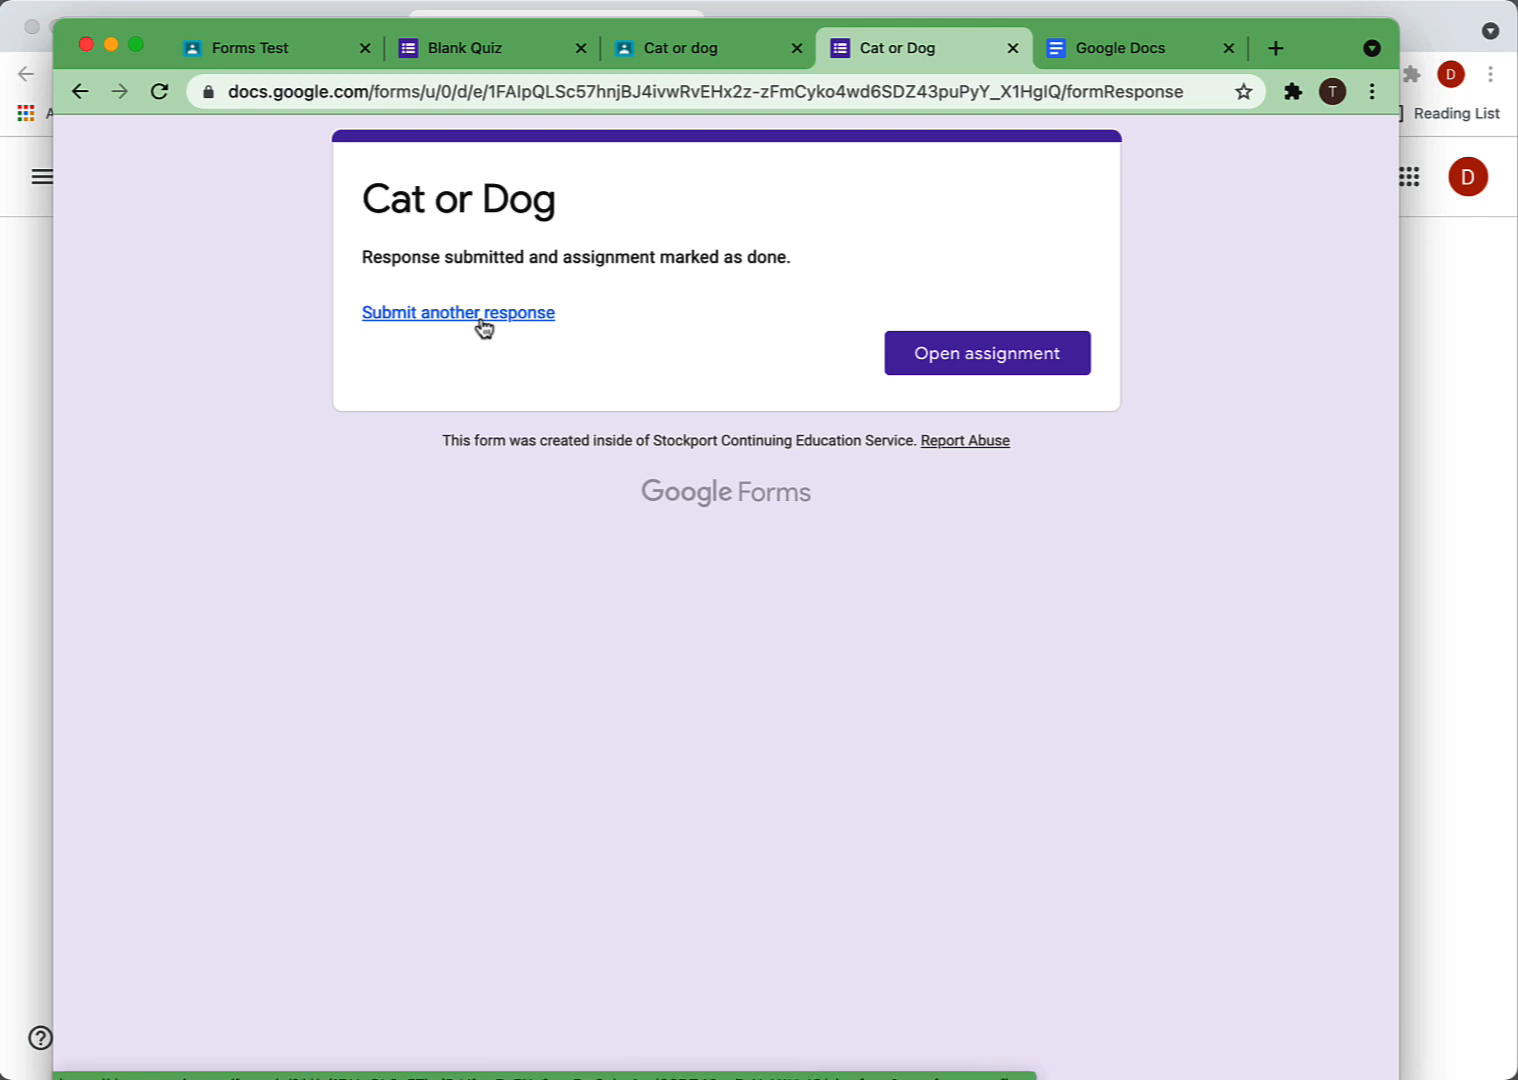
pyautogui.click(960, 355)
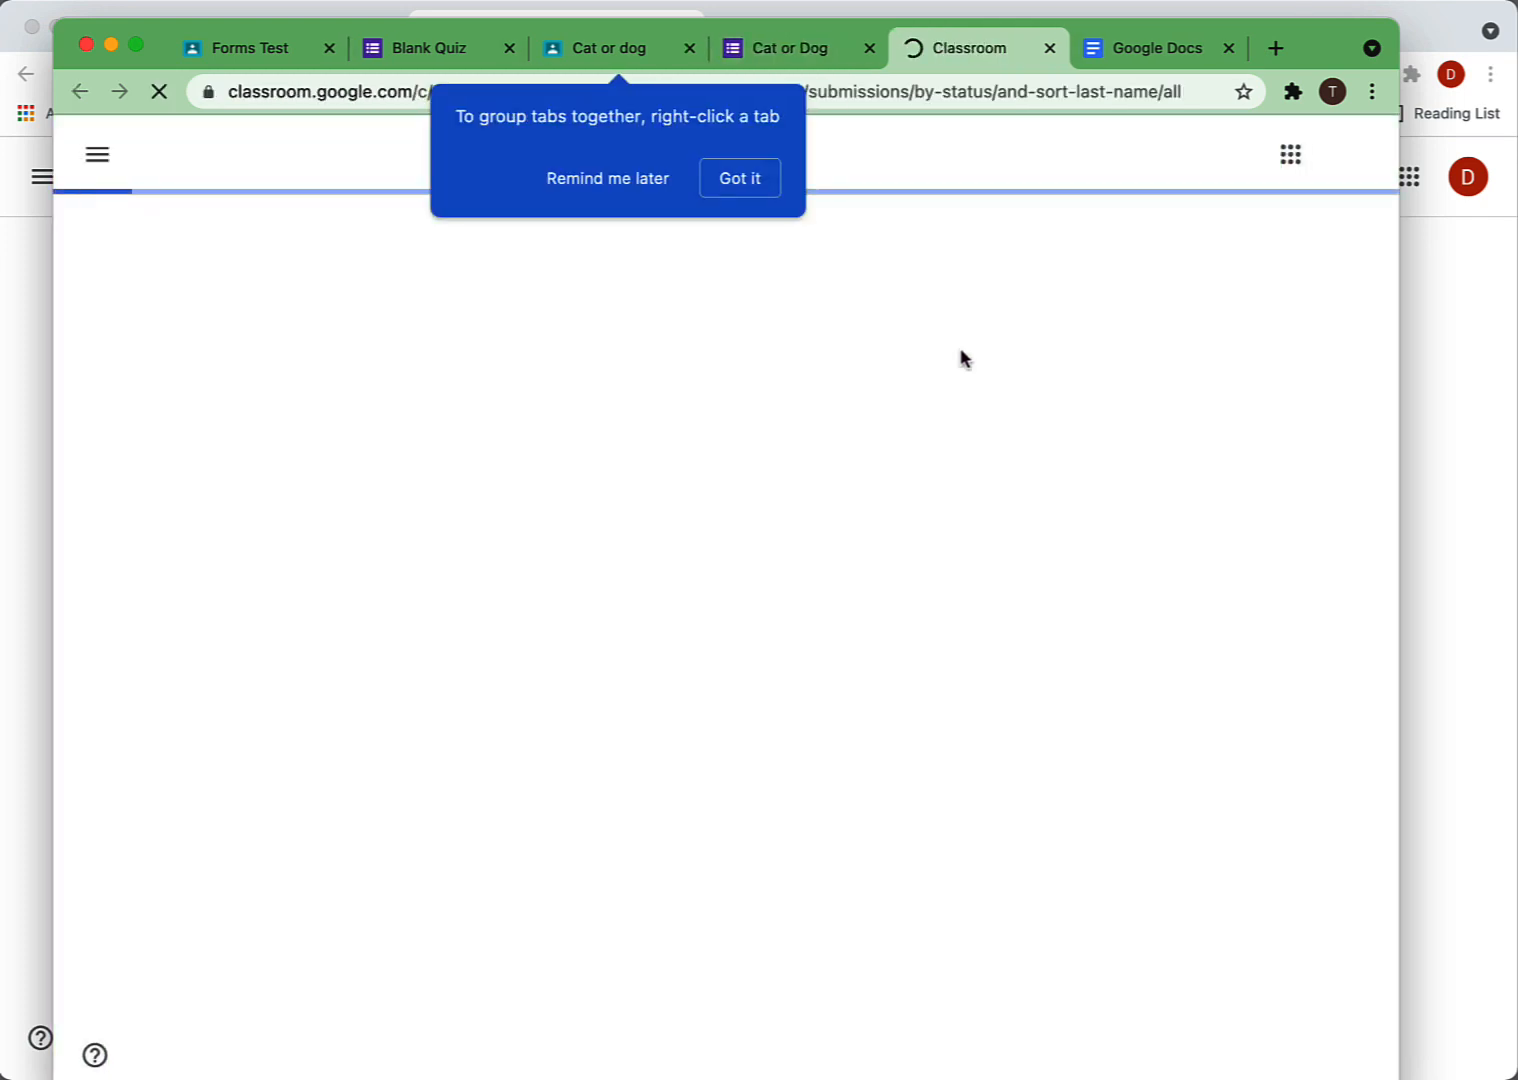
pyautogui.click(760, 183)
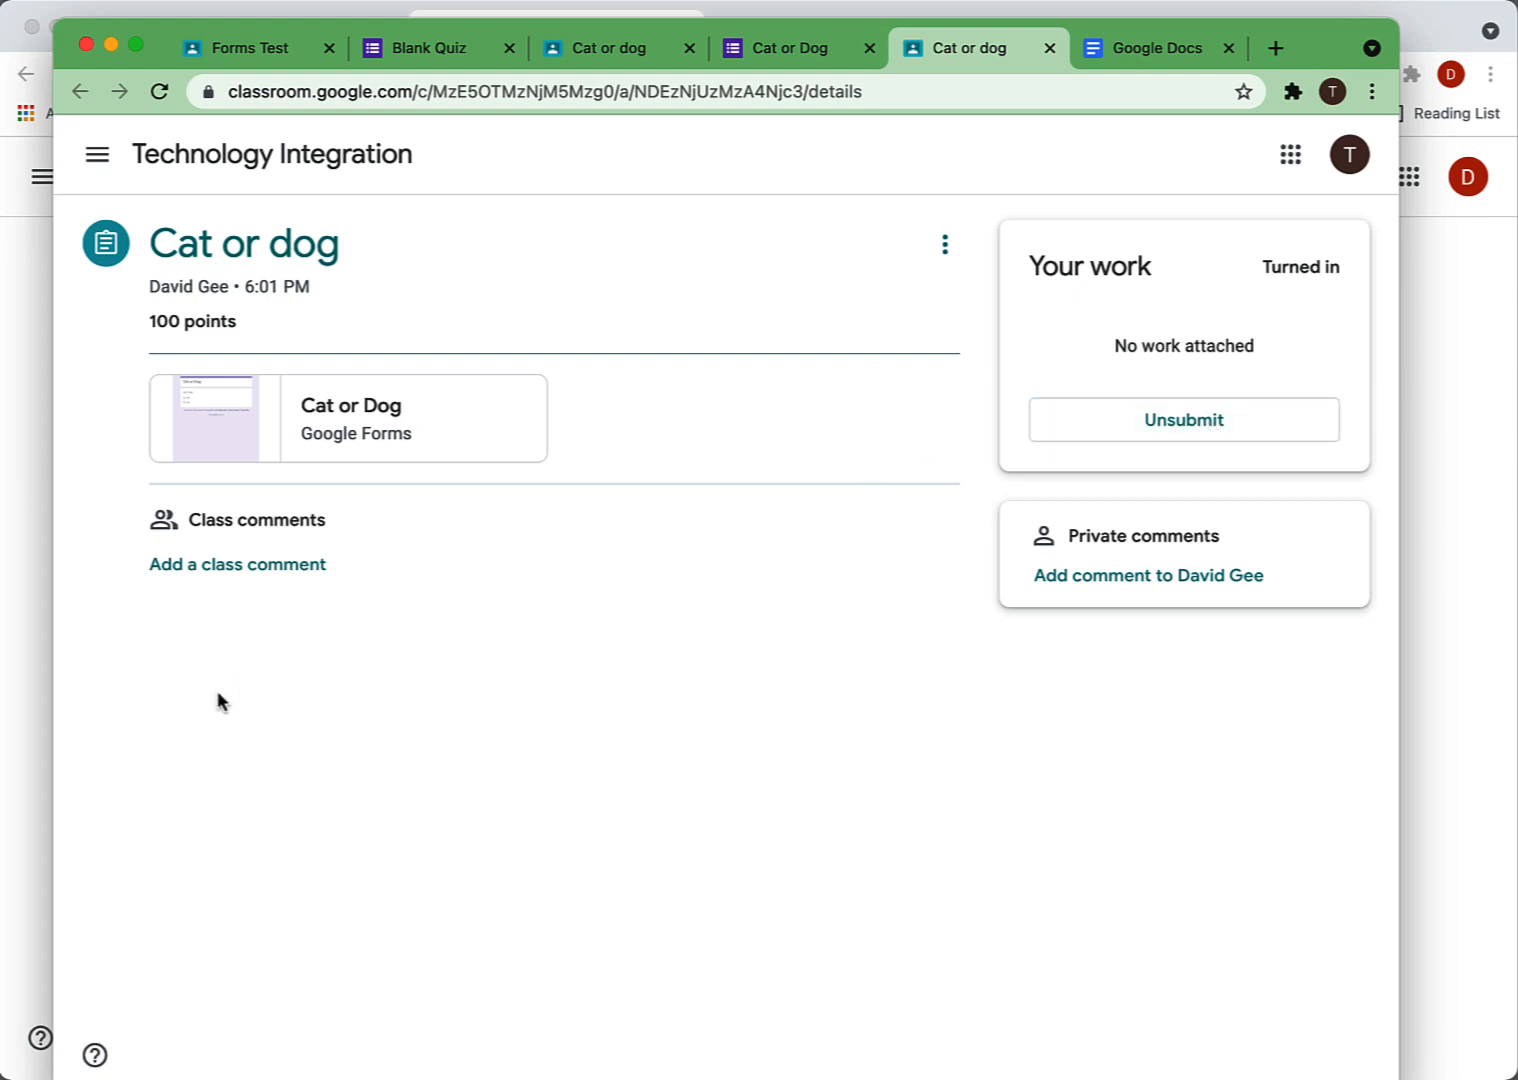
# Switch back to the teacher's browser window and open the Cat or Dog form from the recent forms in Google Forms
pyautogui.click(20, 686)
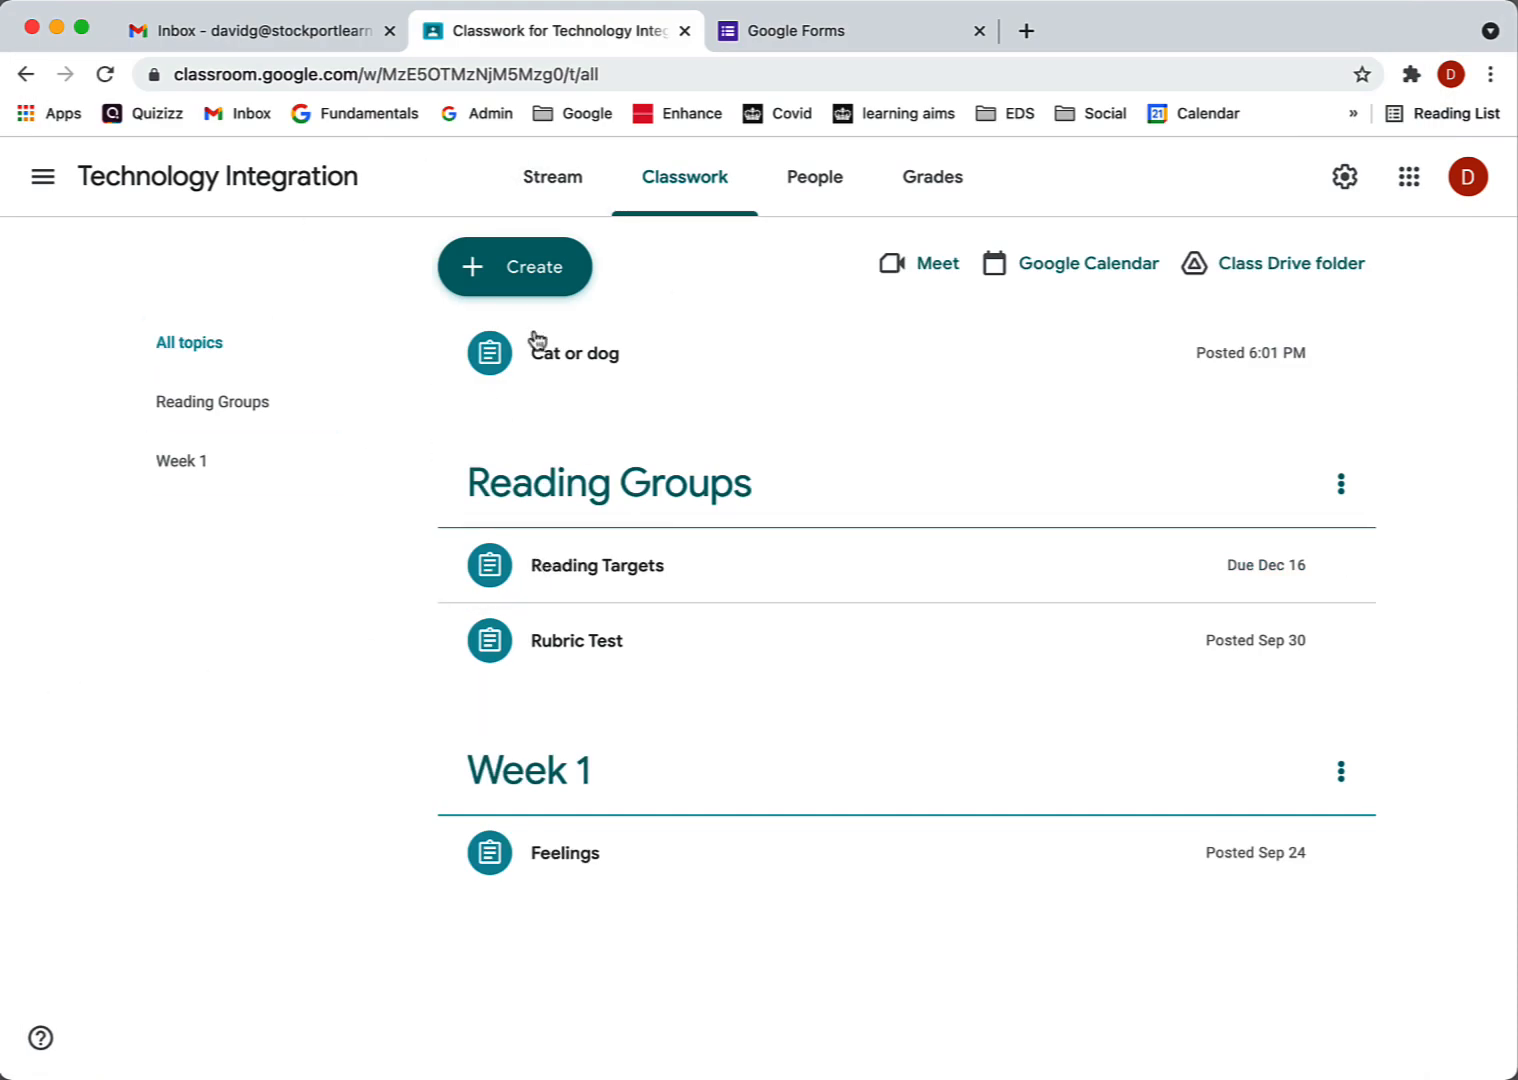
pyautogui.click(828, 38)
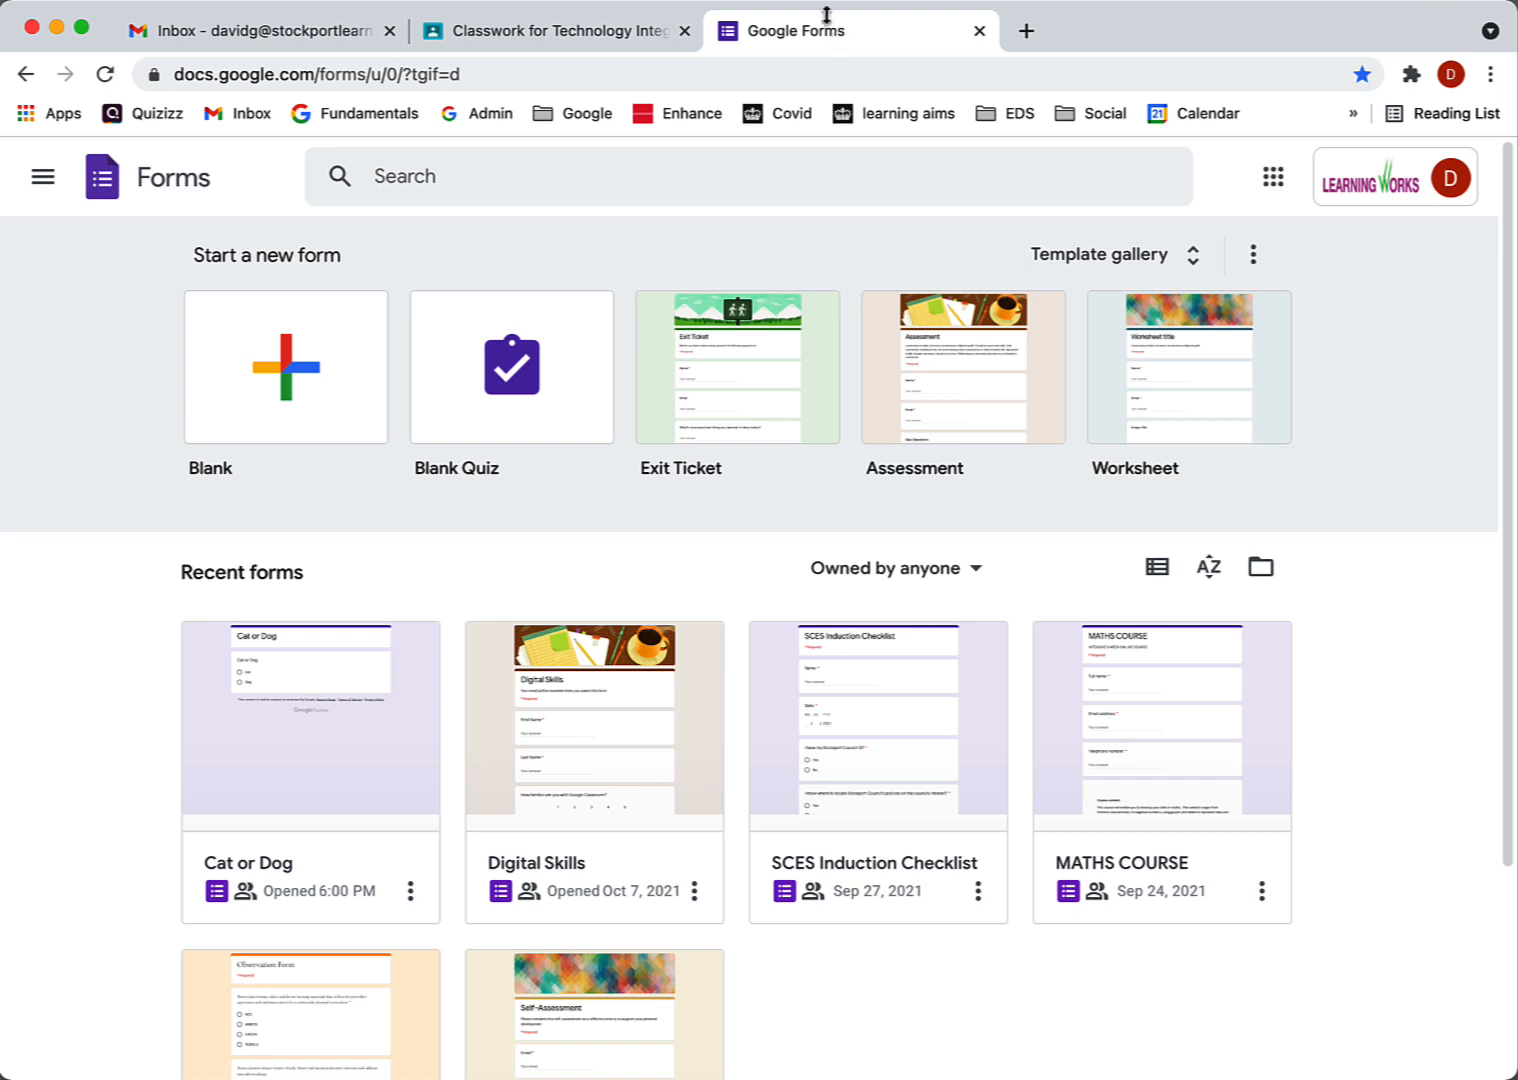
pyautogui.click(287, 695)
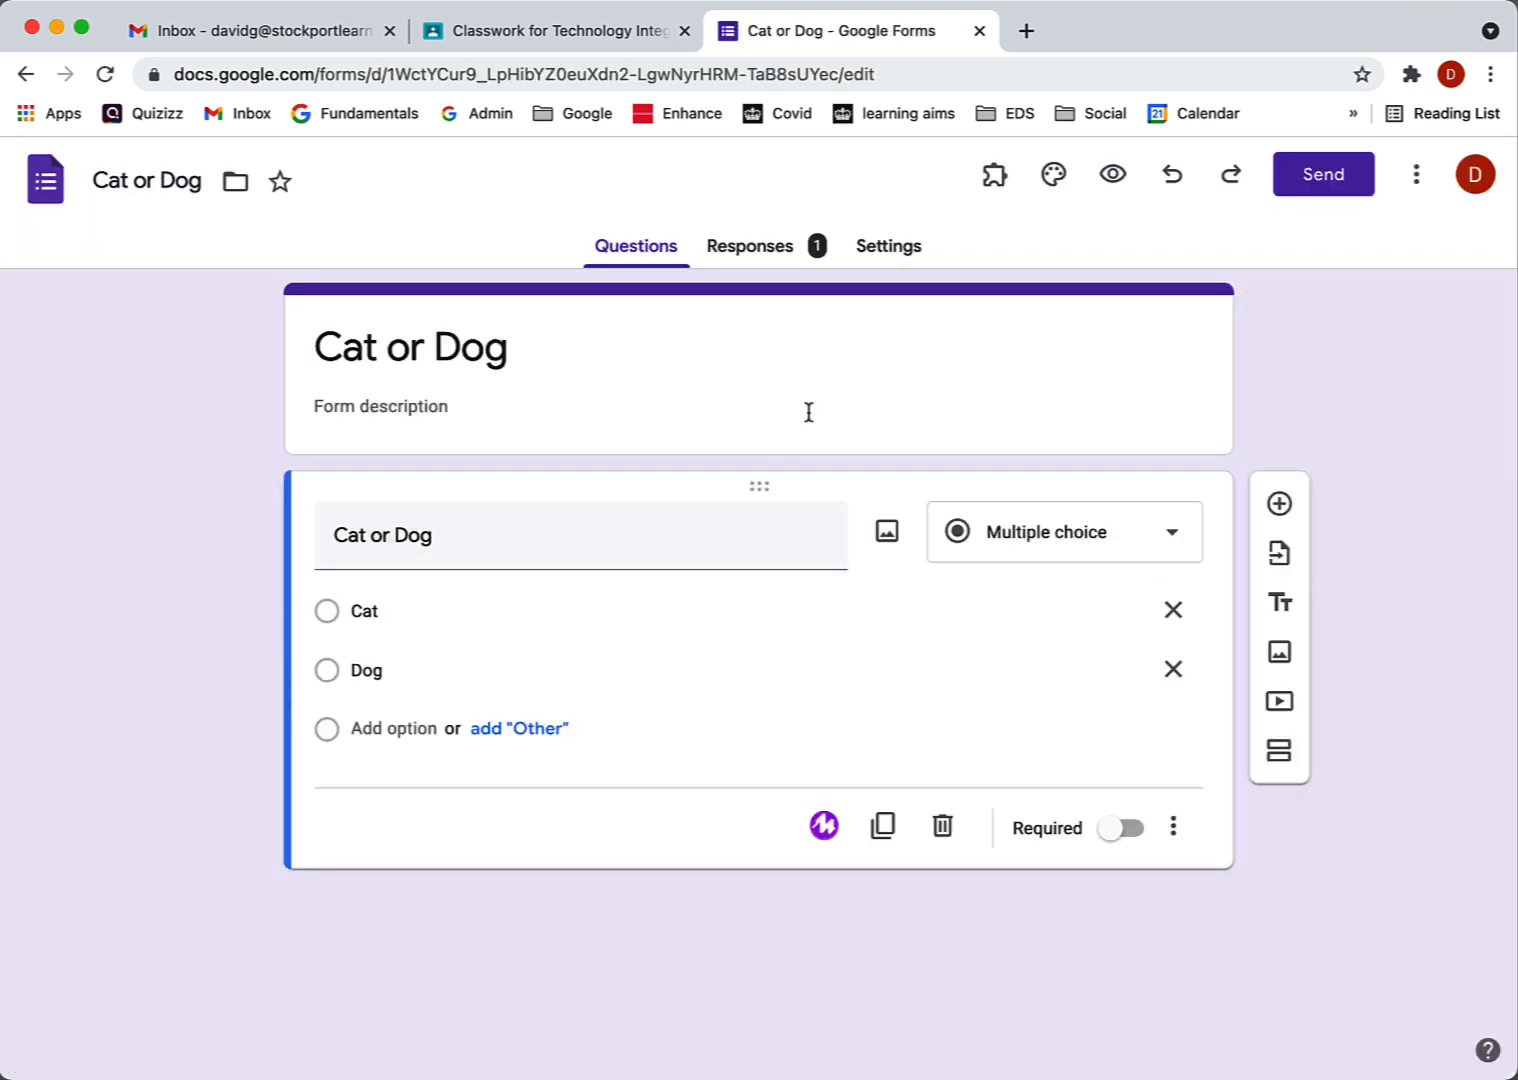
# Examine the Cat or Dog form's responses as a summary, by question and individually
pyautogui.click(754, 250)
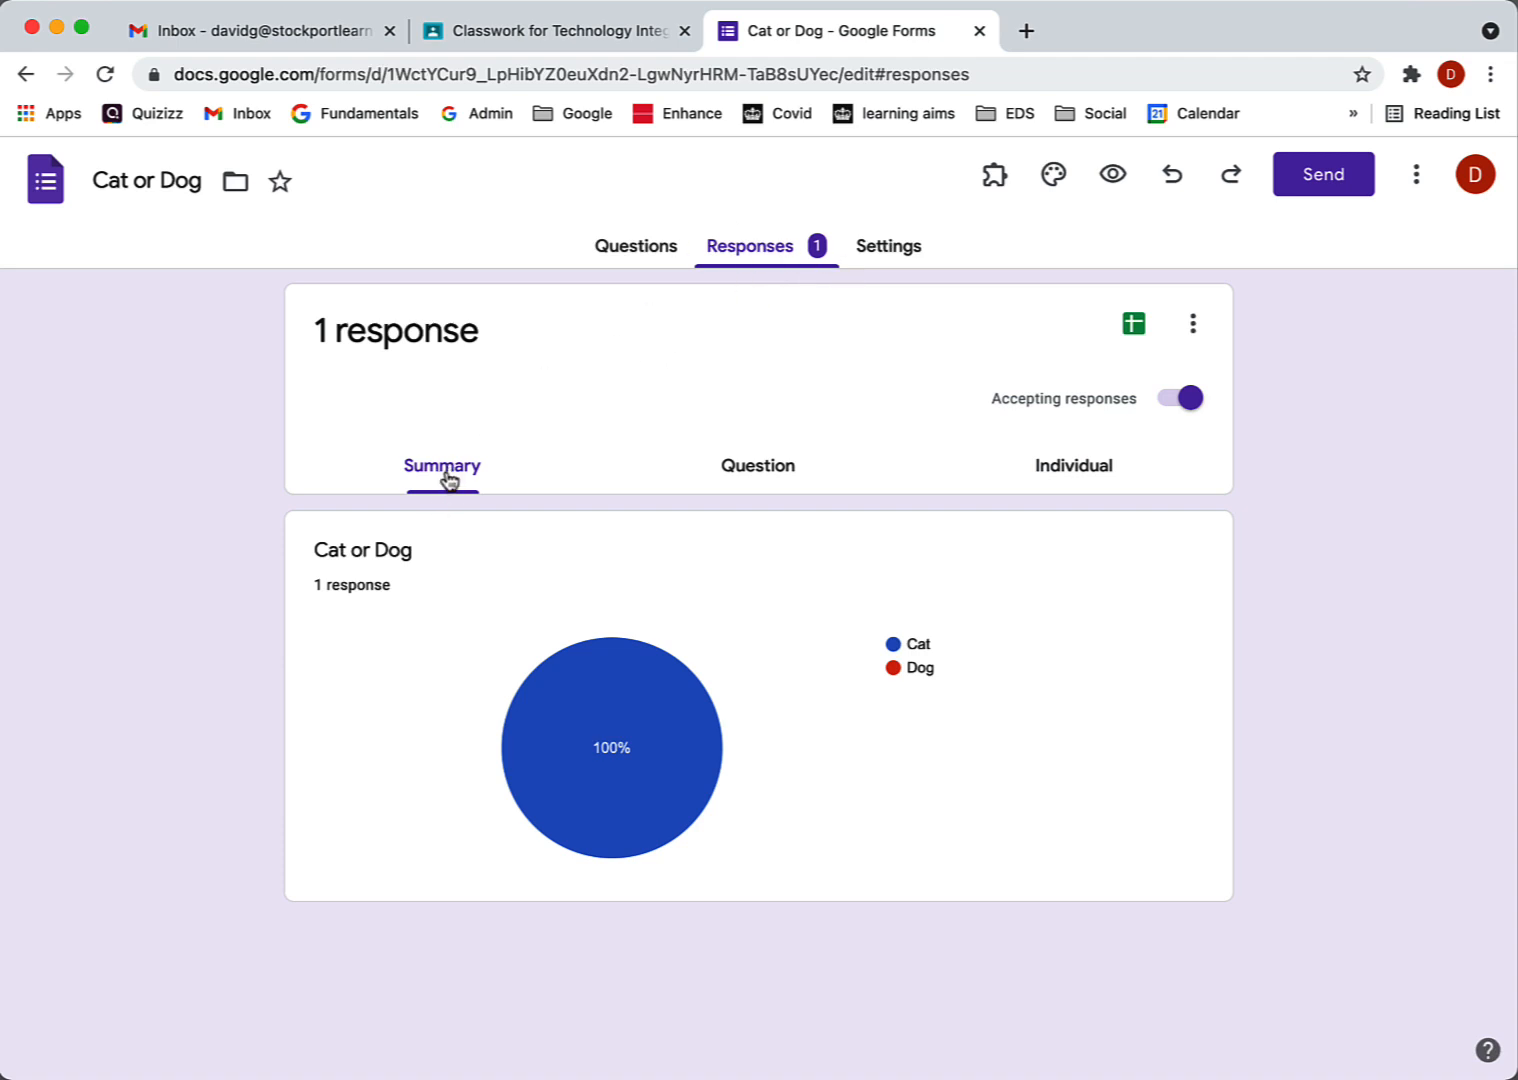
pyautogui.click(750, 469)
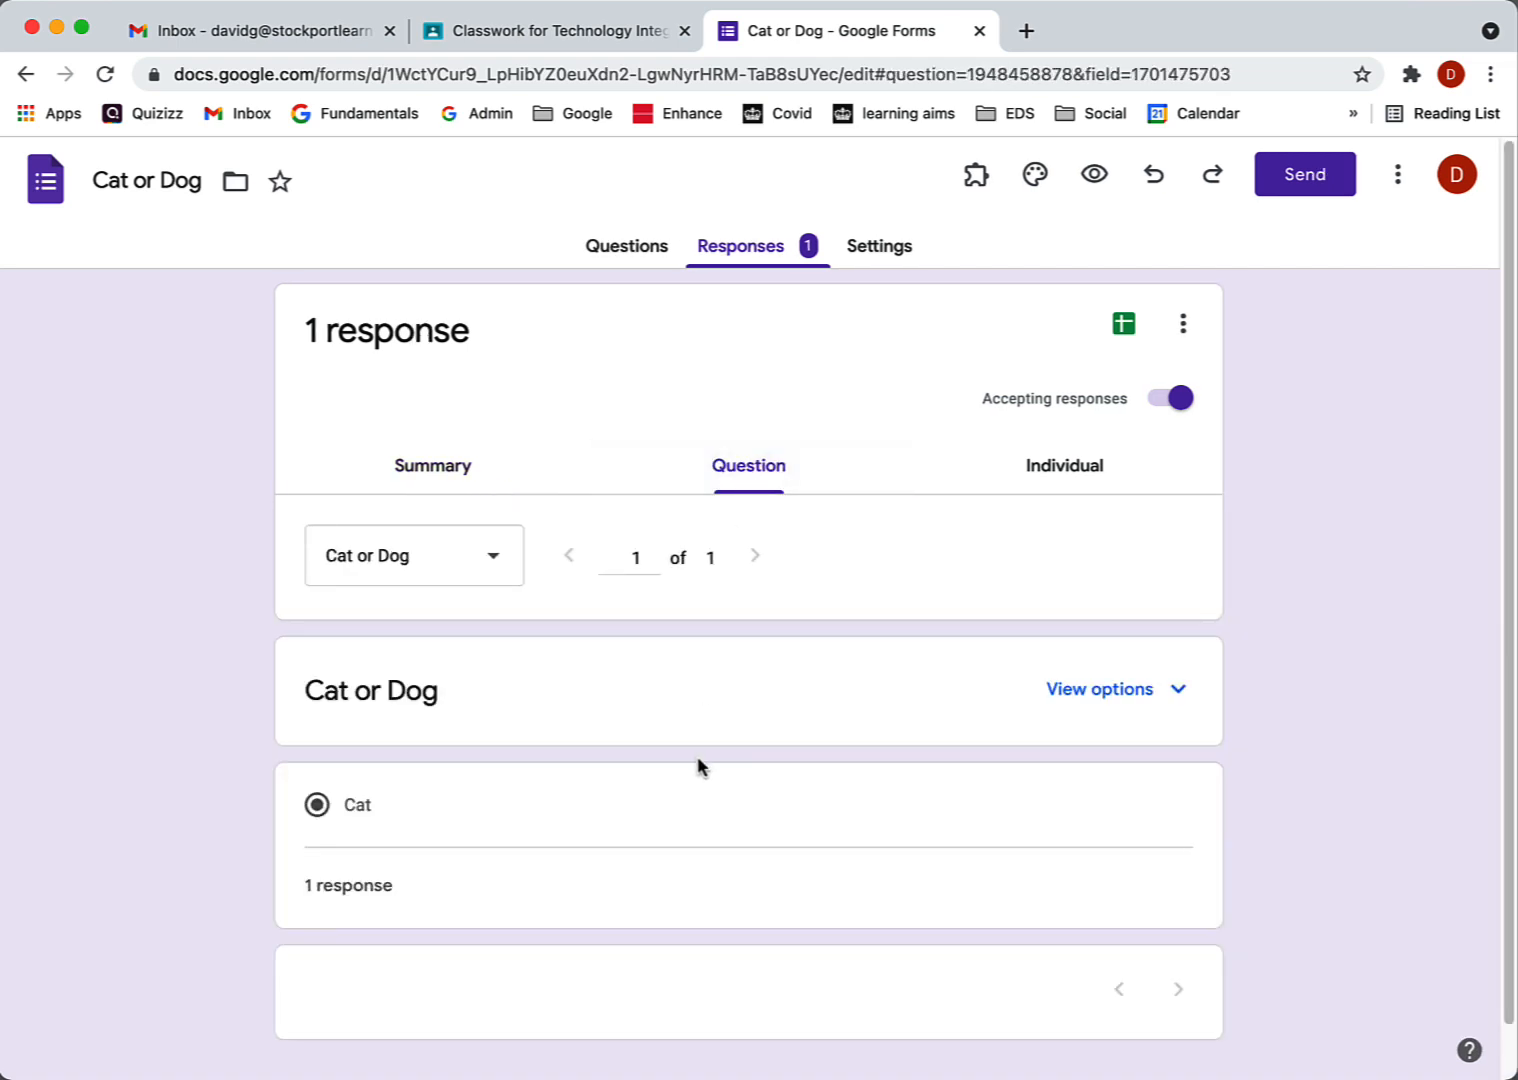
pyautogui.scroll(-1, 702, 767)
pyautogui.scroll(1, 698, 767)
pyautogui.click(1066, 475)
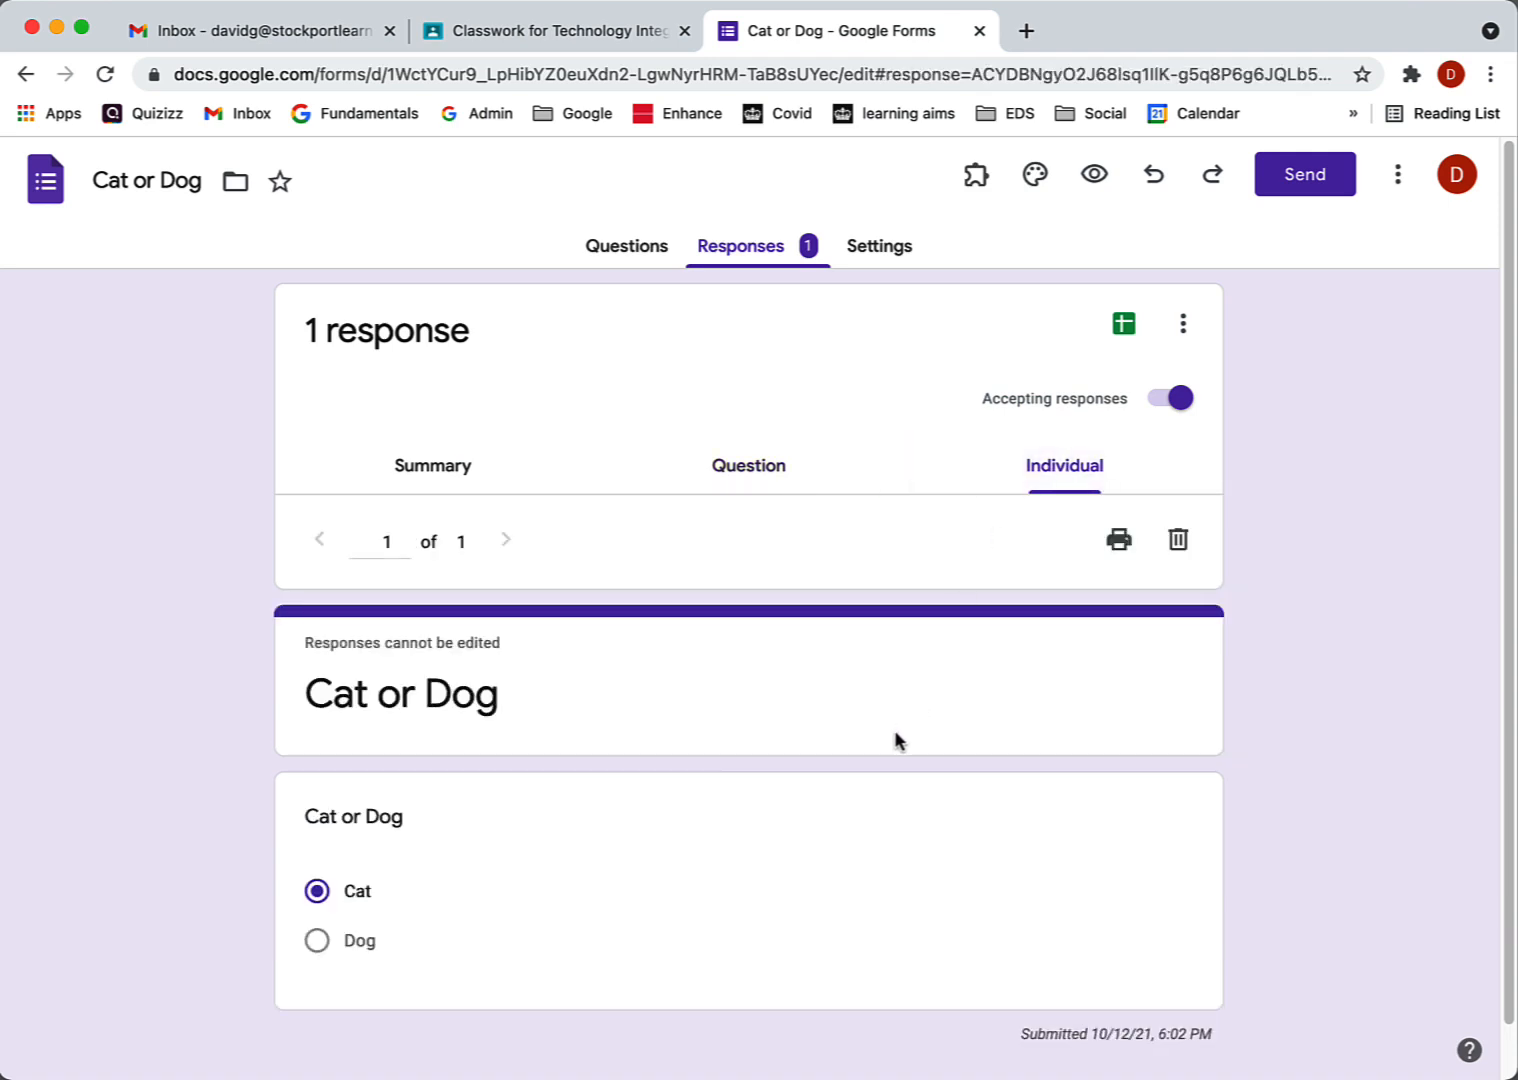
pyautogui.scroll(-1, 897, 740)
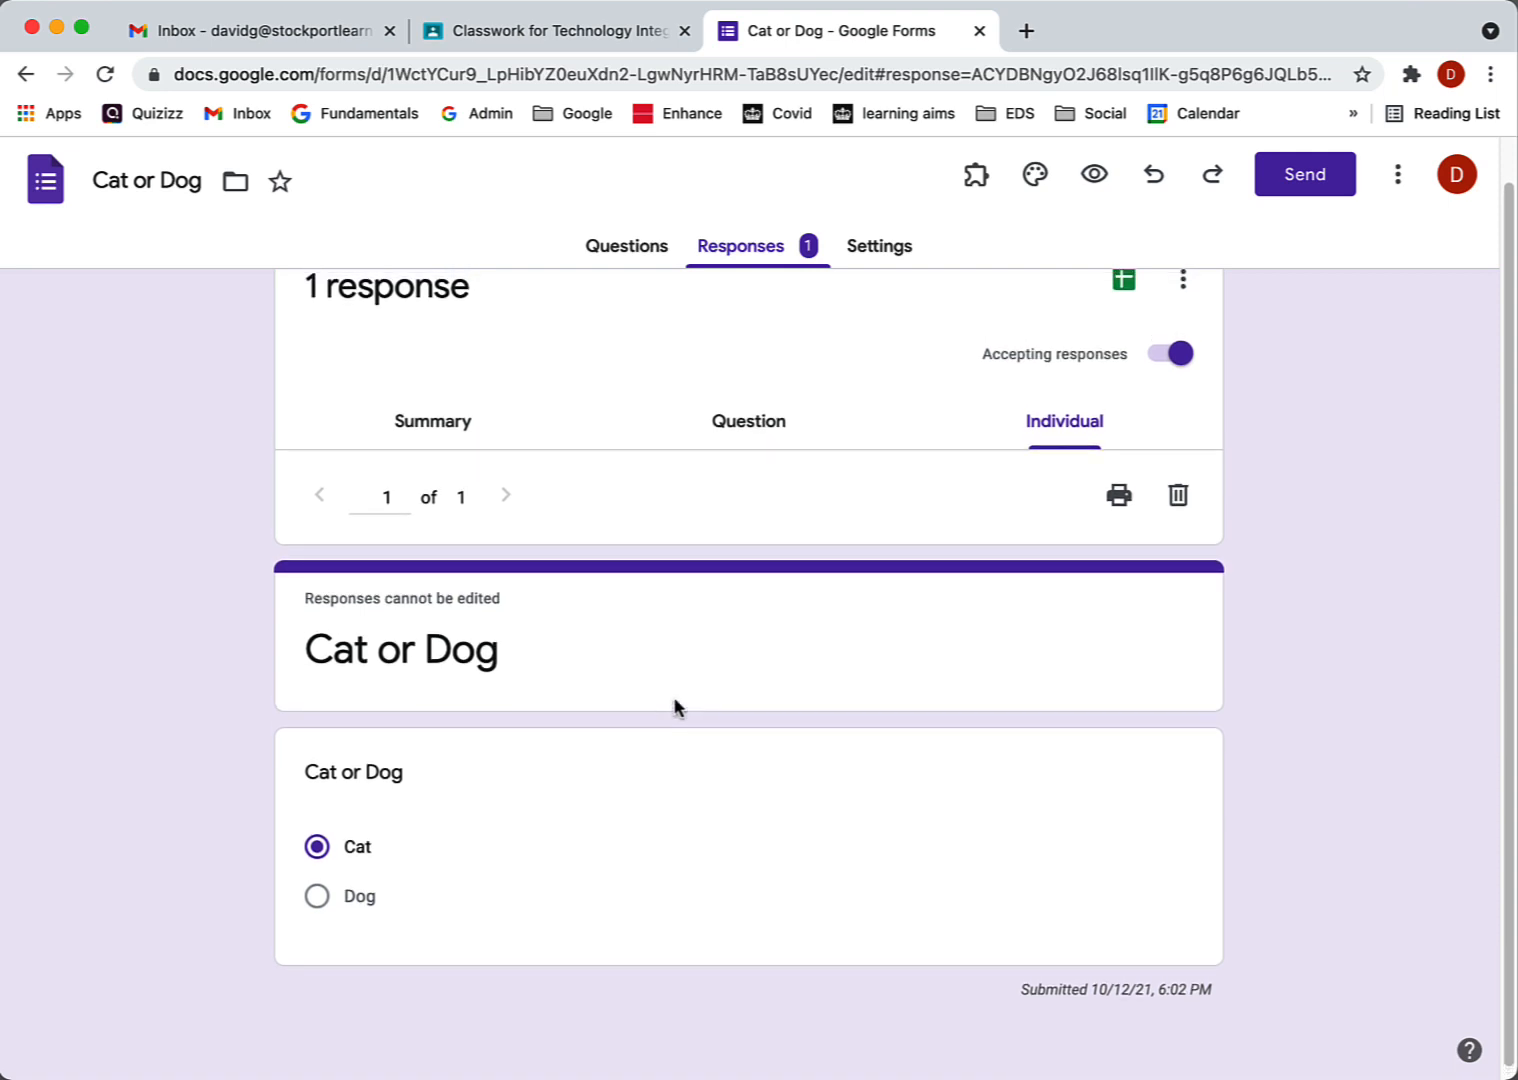
pyautogui.scroll(1, 674, 707)
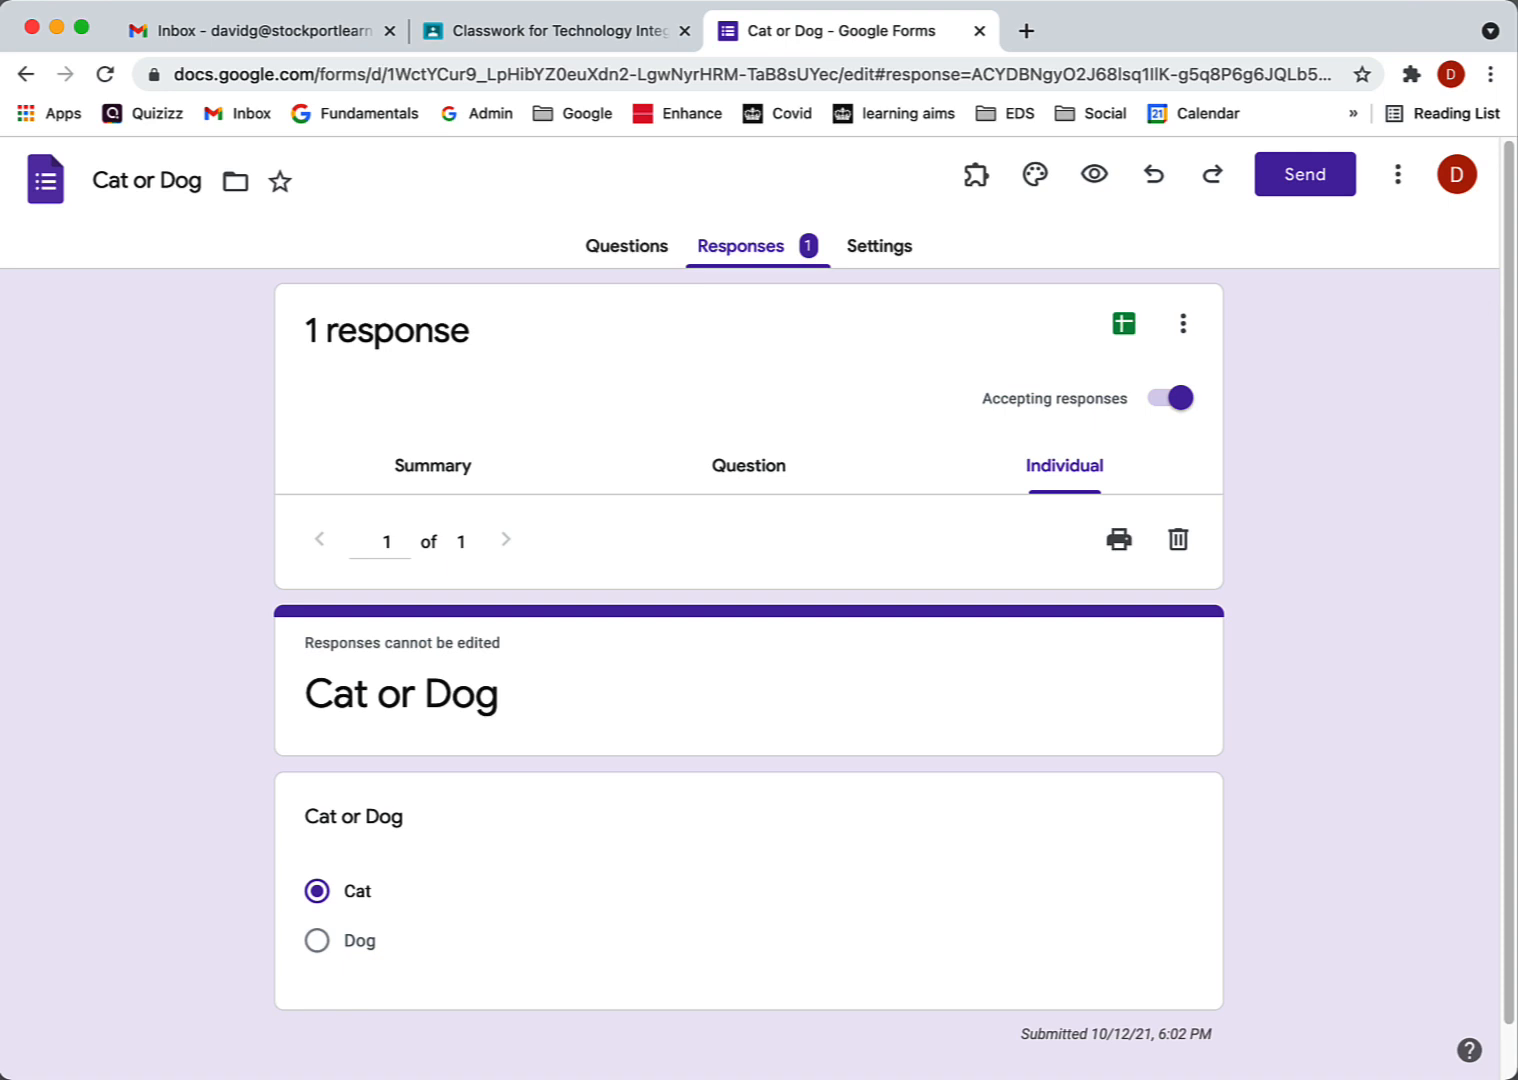
pyautogui.click(1345, 0)
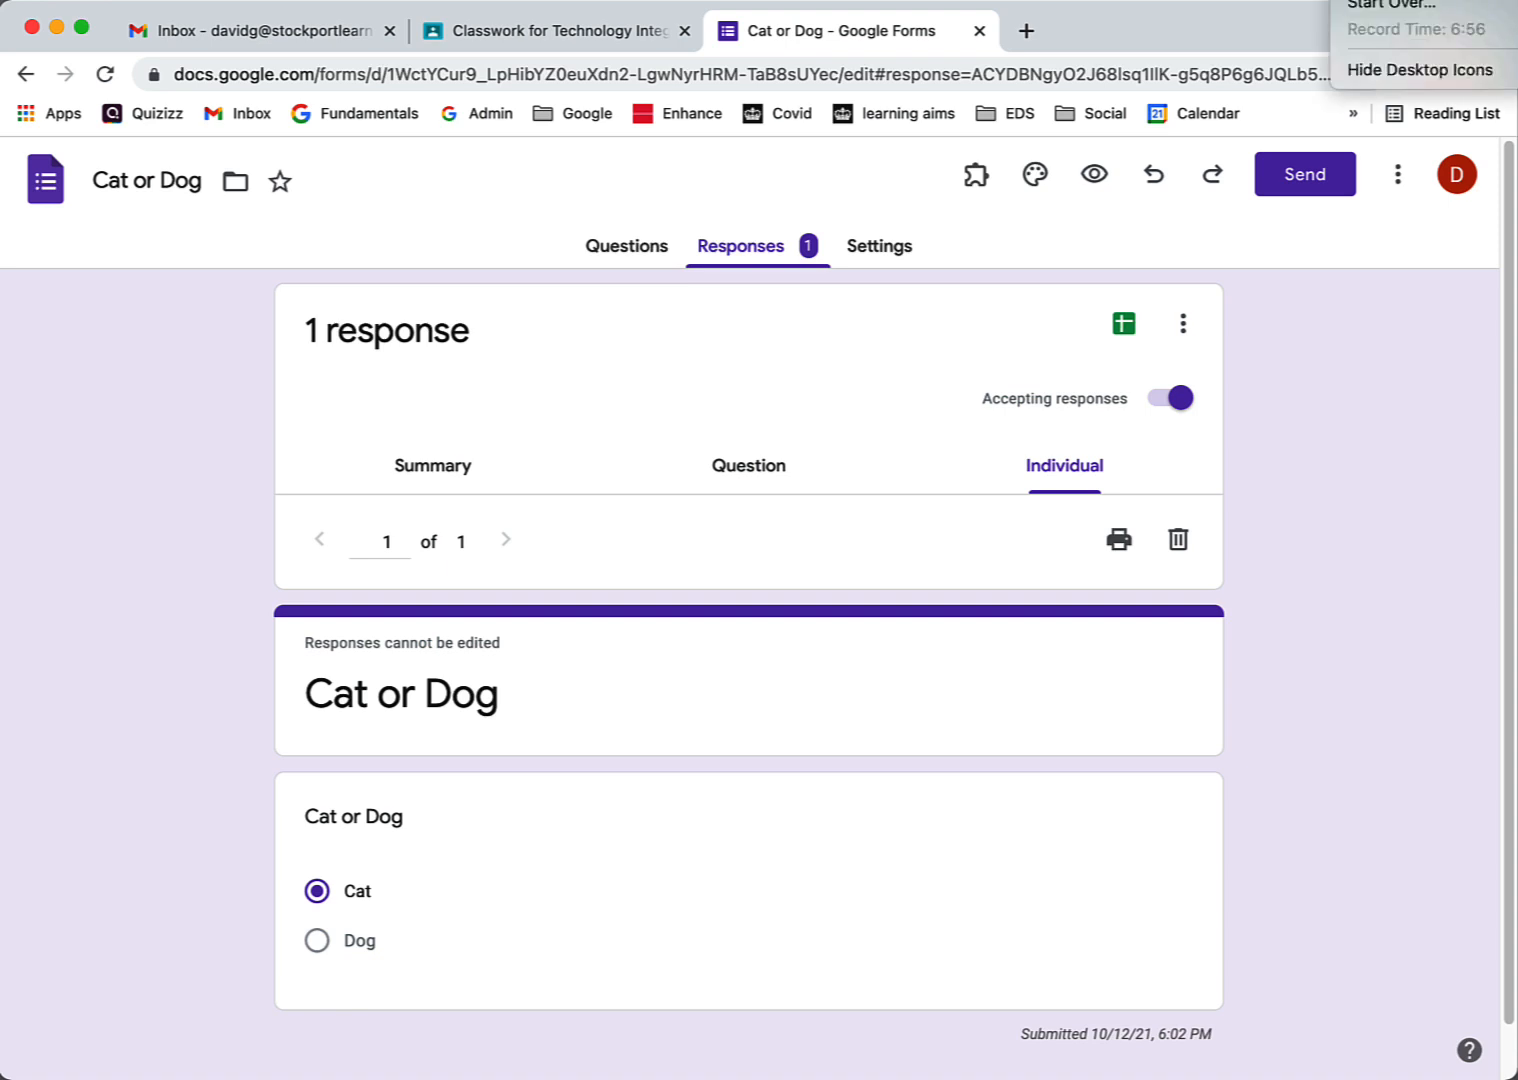